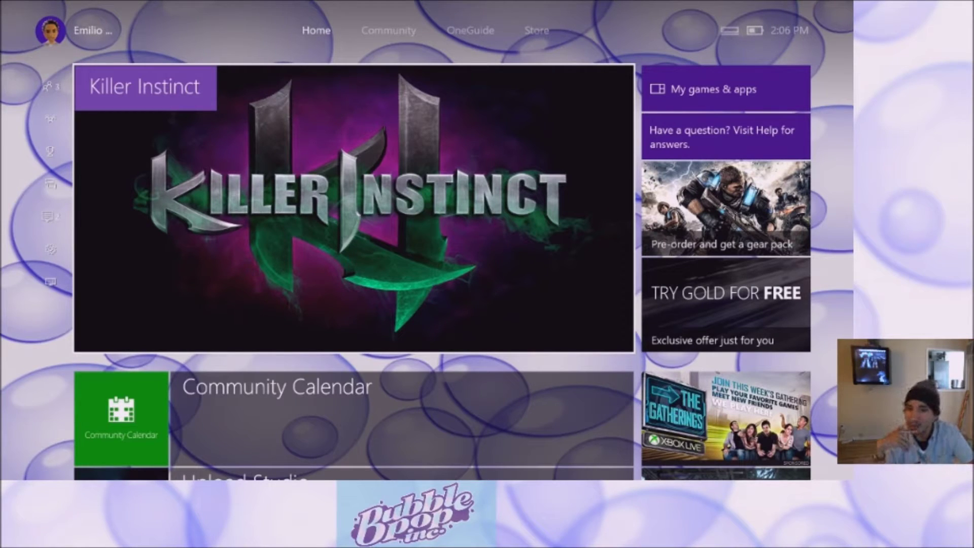
Check the options offered for the pinned Portal: Still Alive game, close them and return to the top of Home
key(Down)
key(Down)
key(Down)
key(Down)
key(Down)
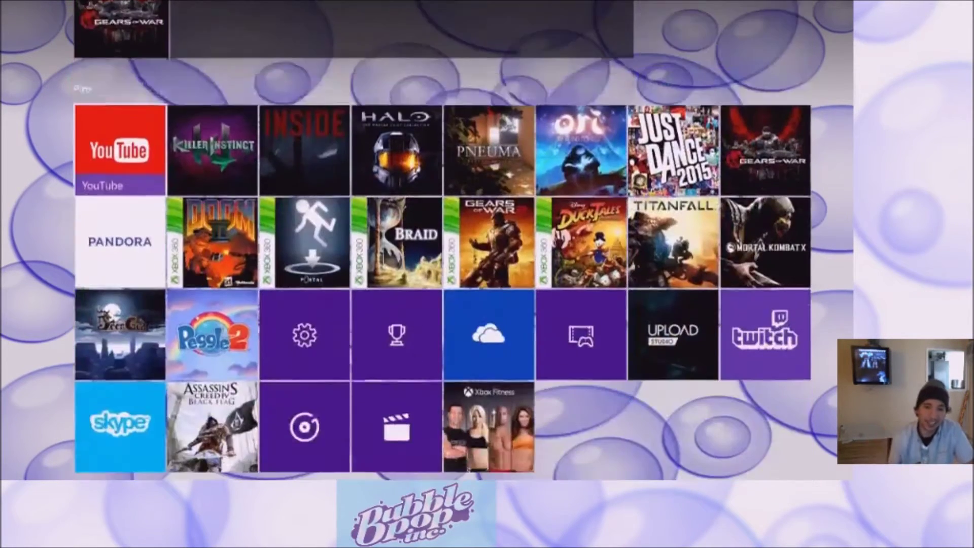
key(Down)
key(Right)
key(Right)
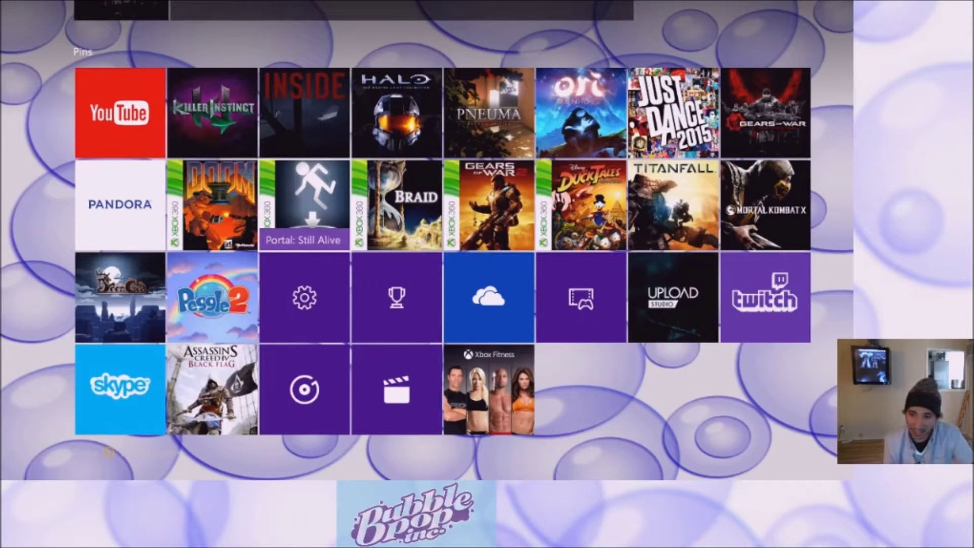
key(Menu)
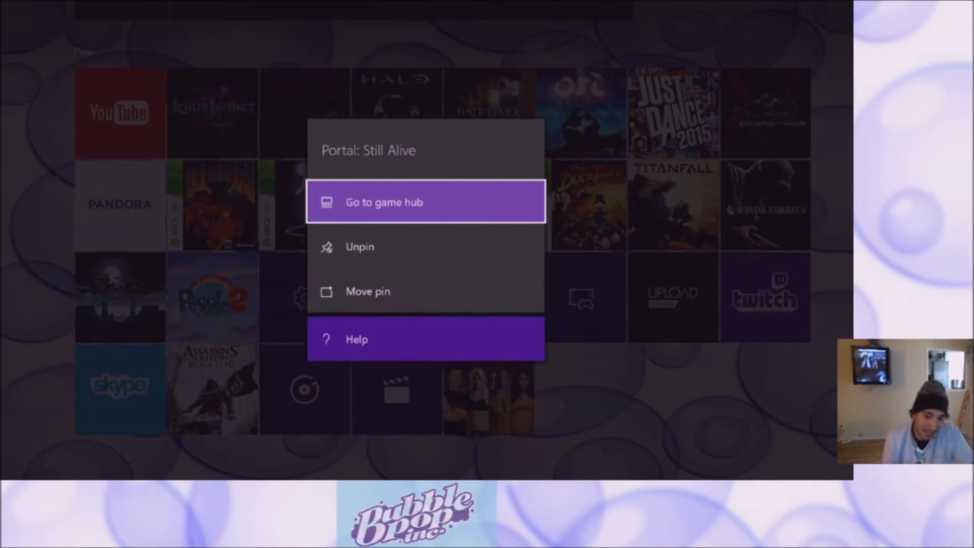
key(Escape)
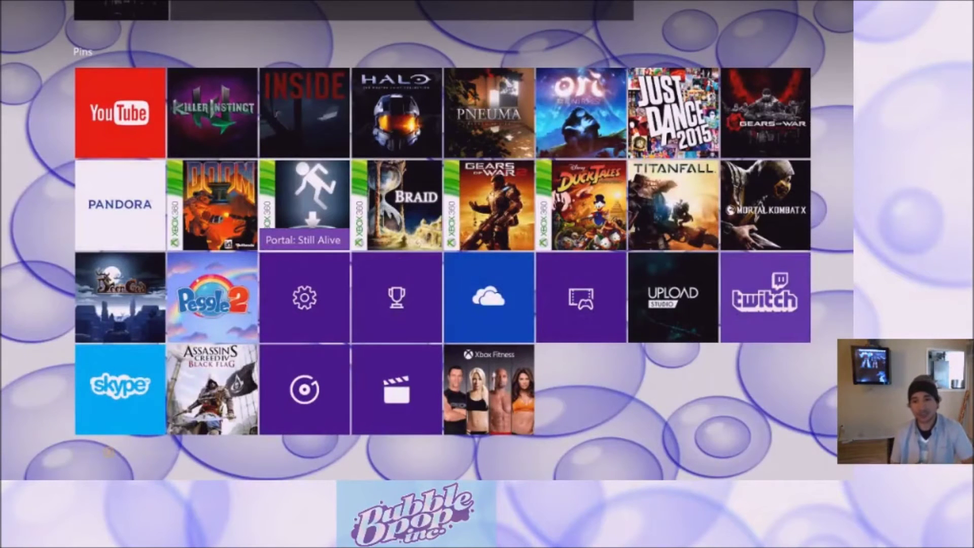
key(Escape)
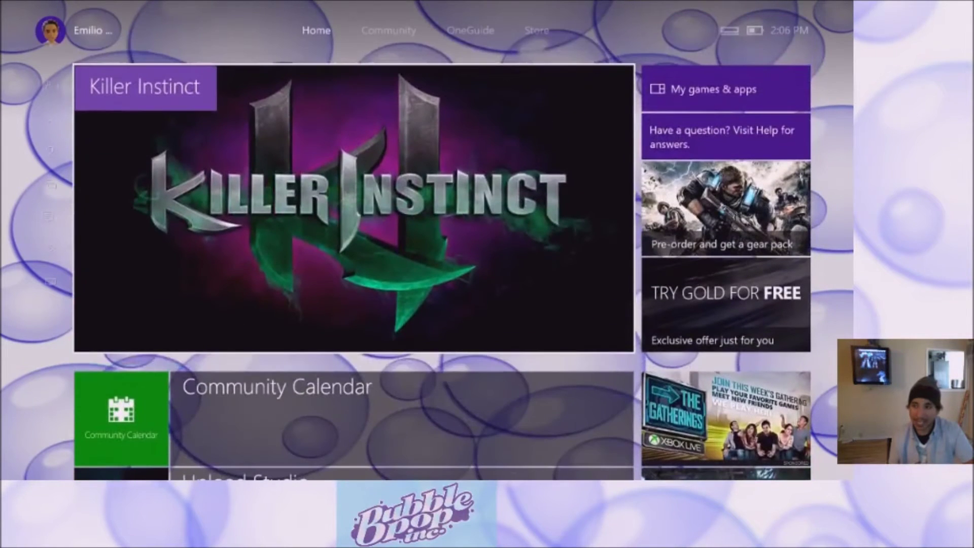
Open My games & apps and keep the storage filter of the games list on All storage
key(Right)
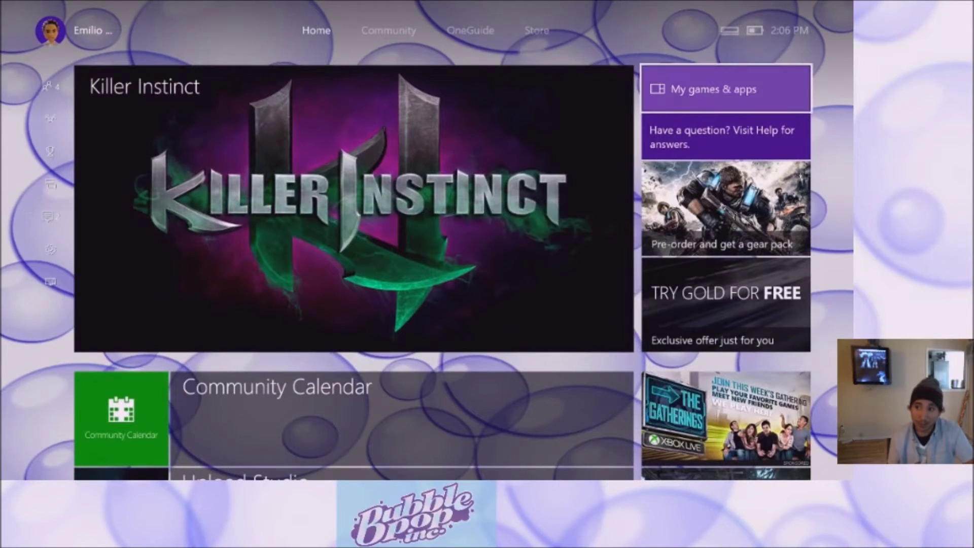
key(Return)
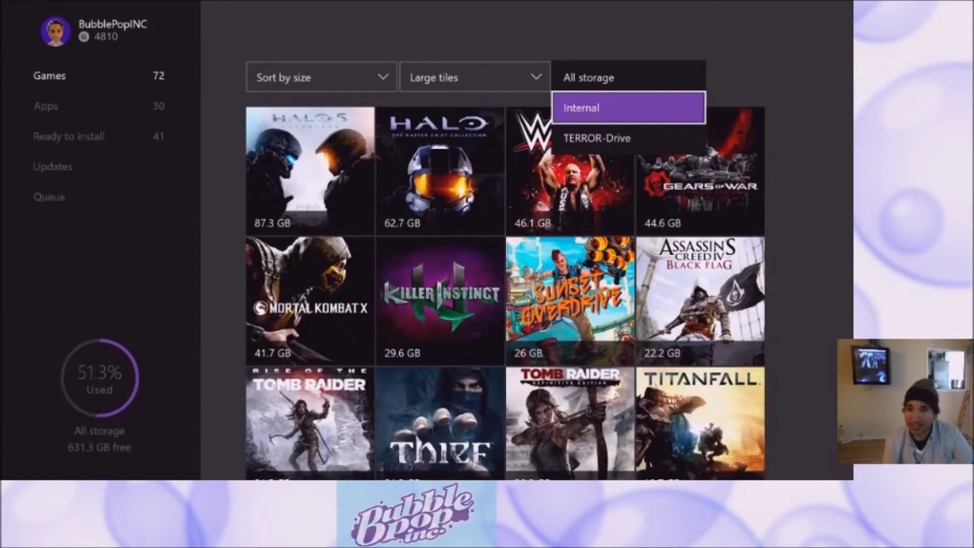
key(Down)
key(Up)
key(Up)
key(Return)
View the Apps category of the collection and return to the Games category
key(Left)
key(Left)
key(Left)
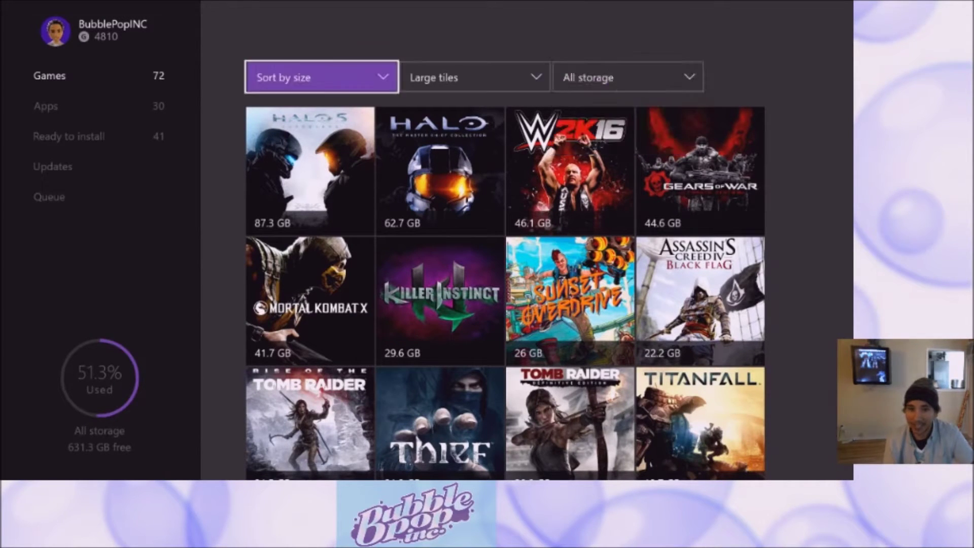
key(Down)
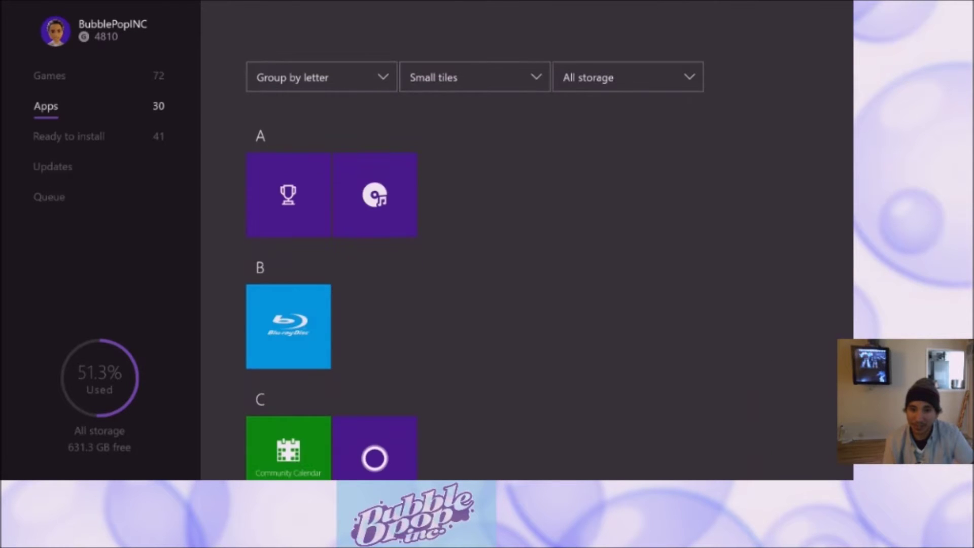
key(Down)
key(Up)
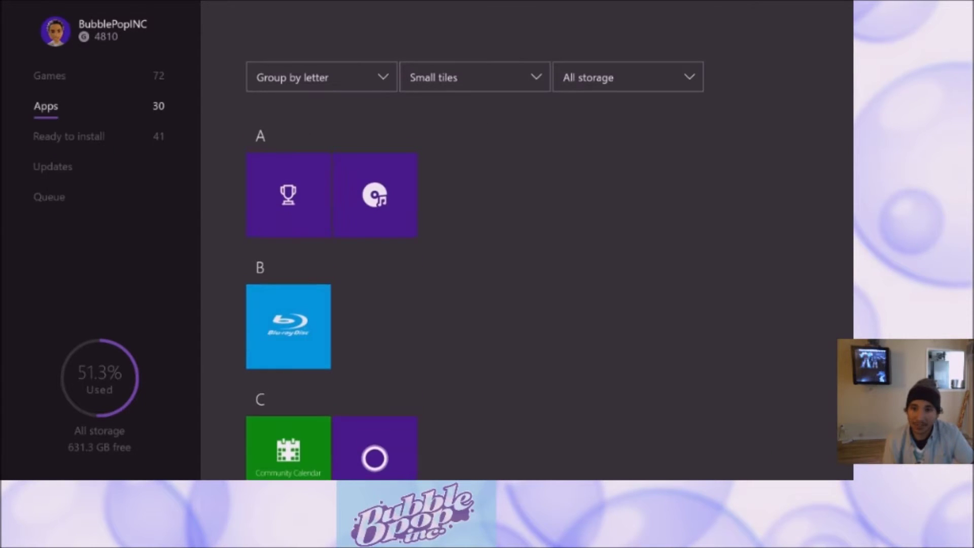
key(Up)
Go through the size-sorted installed games and select LIMBO in the last row
key(Right)
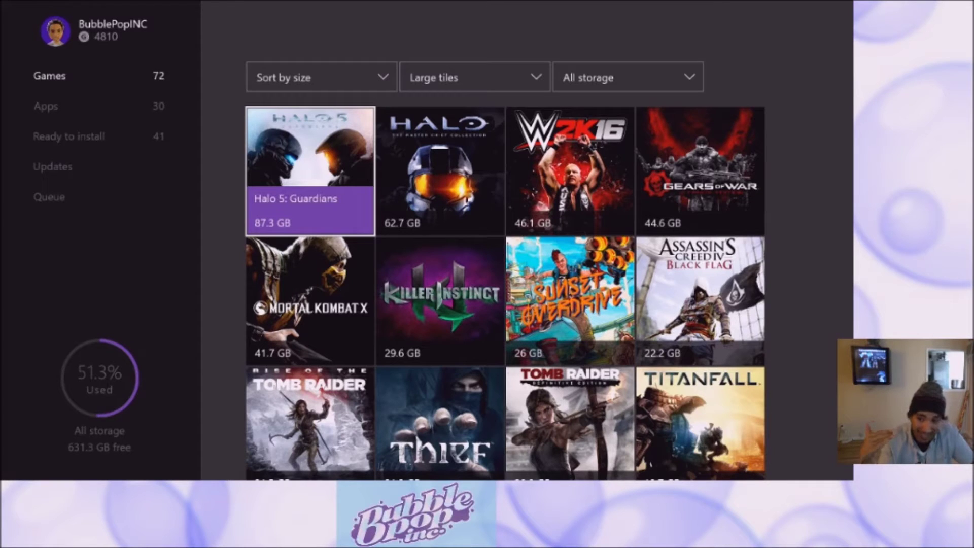
key(Right)
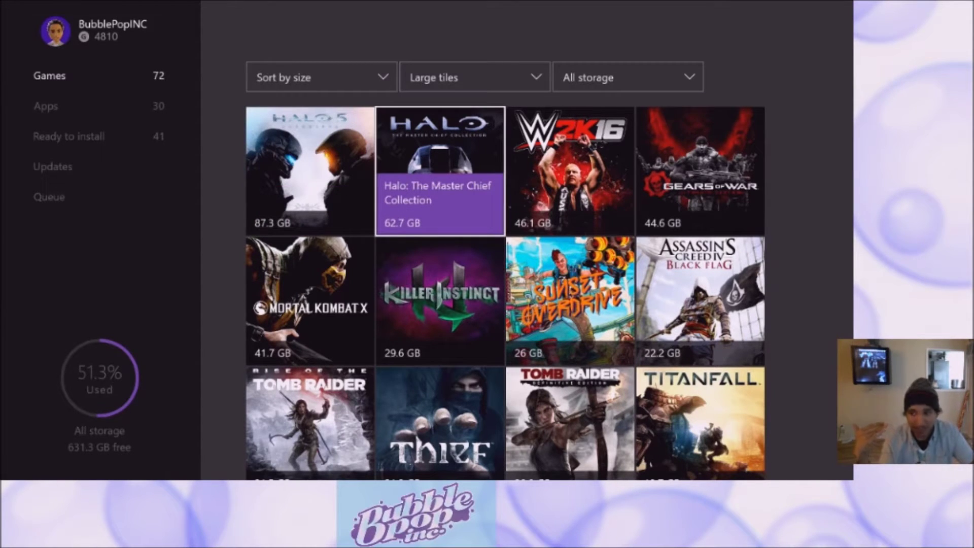
key(Right)
key(Right)
key(Down)
key(Left)
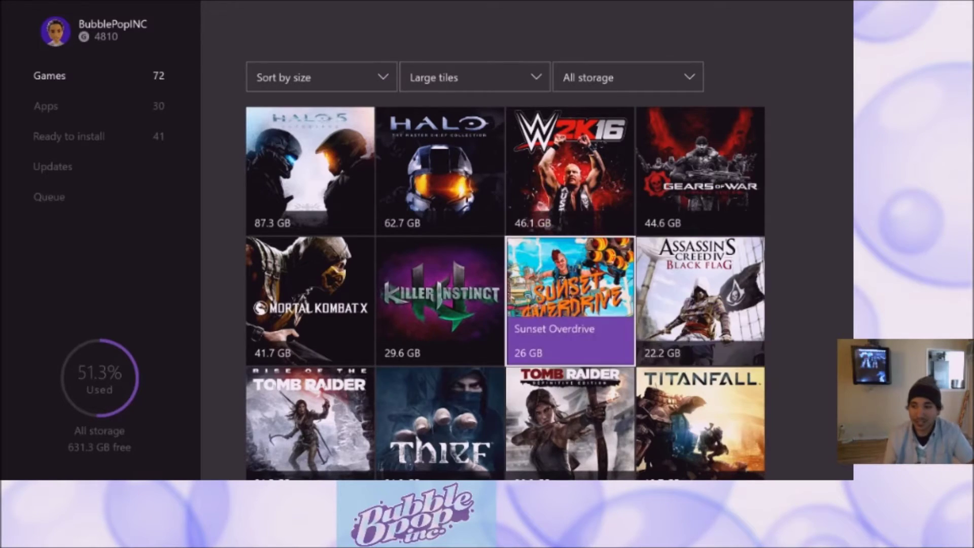
key(Down)
key(Down)
key(Down)
key(Down)
key(Down)
key(Down)
key(Down)
key(Down)
key(Down)
key(Down)
key(Down)
key(Down)
key(Down)
key(Down)
key(Down)
key(Down)
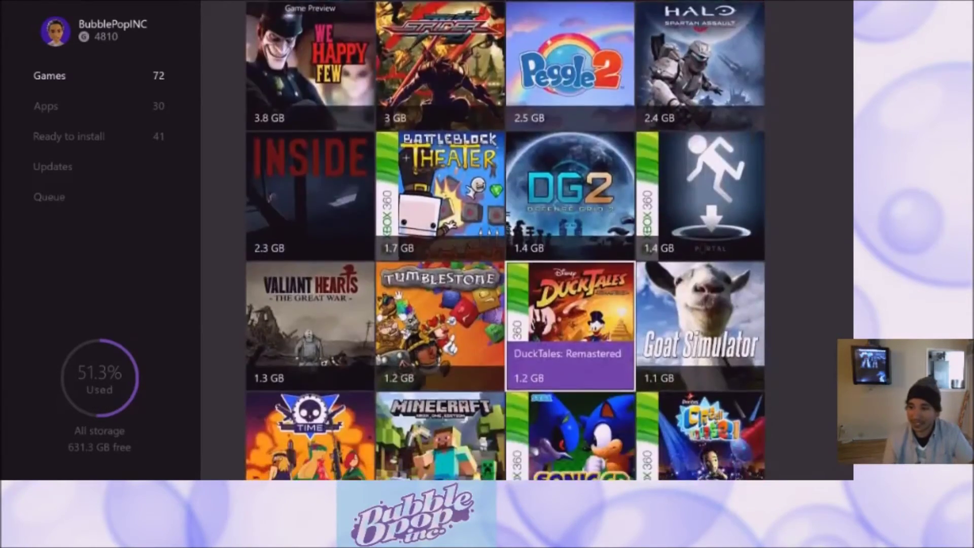
key(Up)
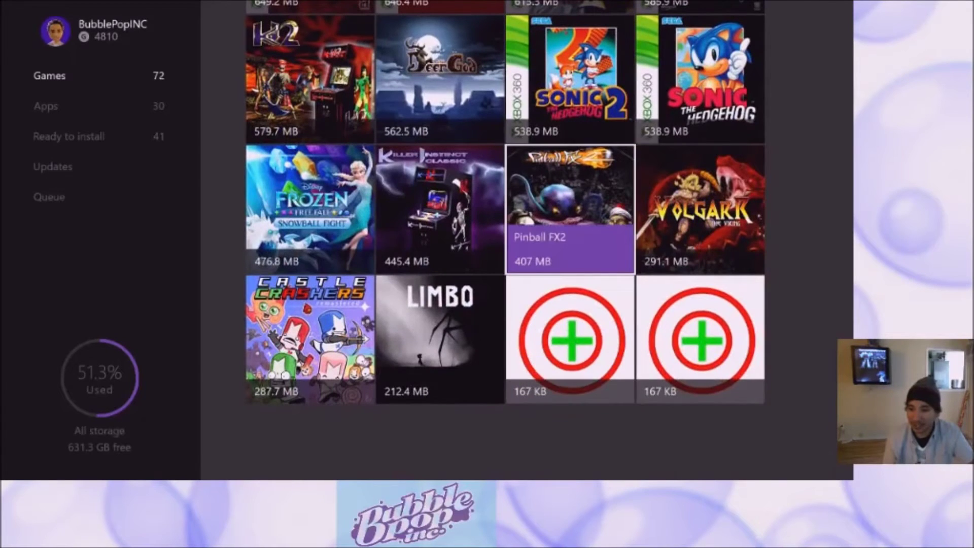
key(Left)
key(Down)
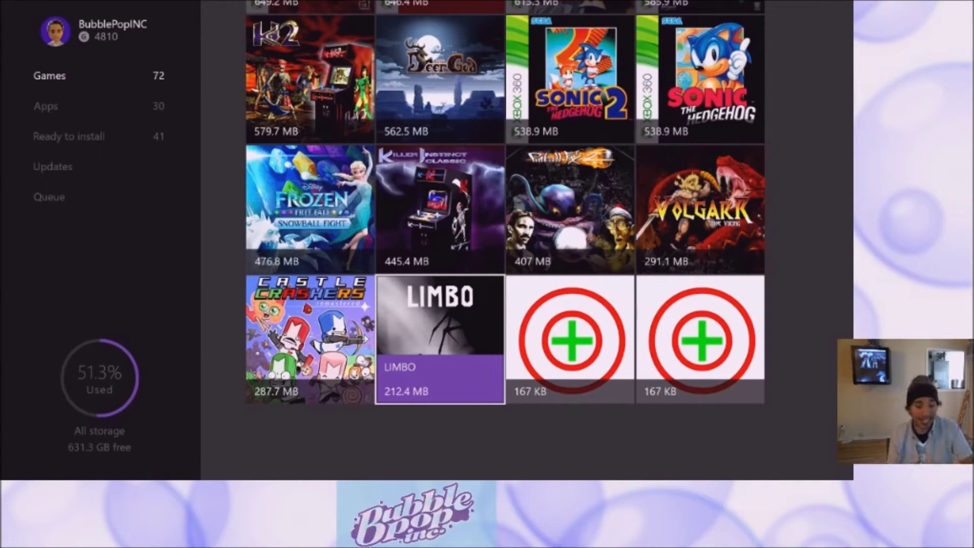
key(Left)
key(Right)
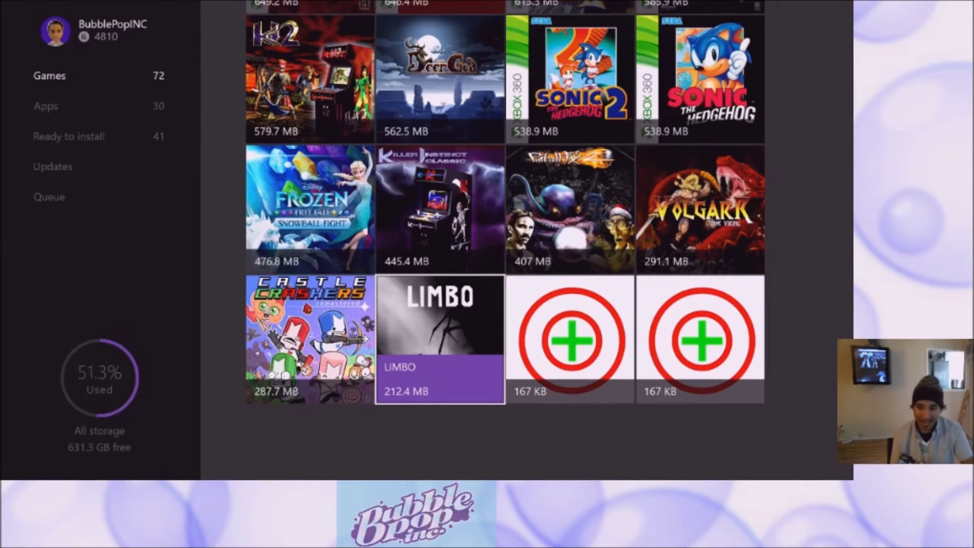
Review the options for LIMBO and open its game management page
key(Menu)
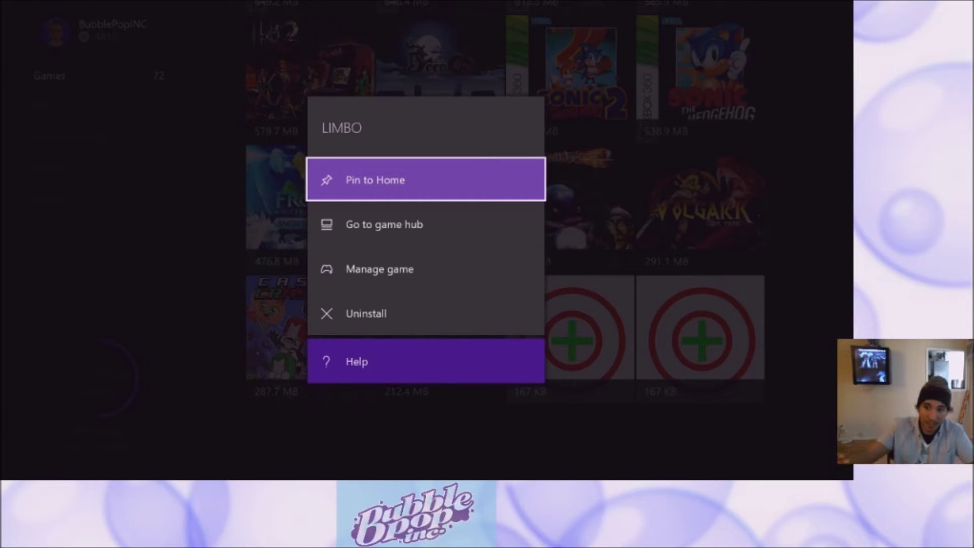
key(Down)
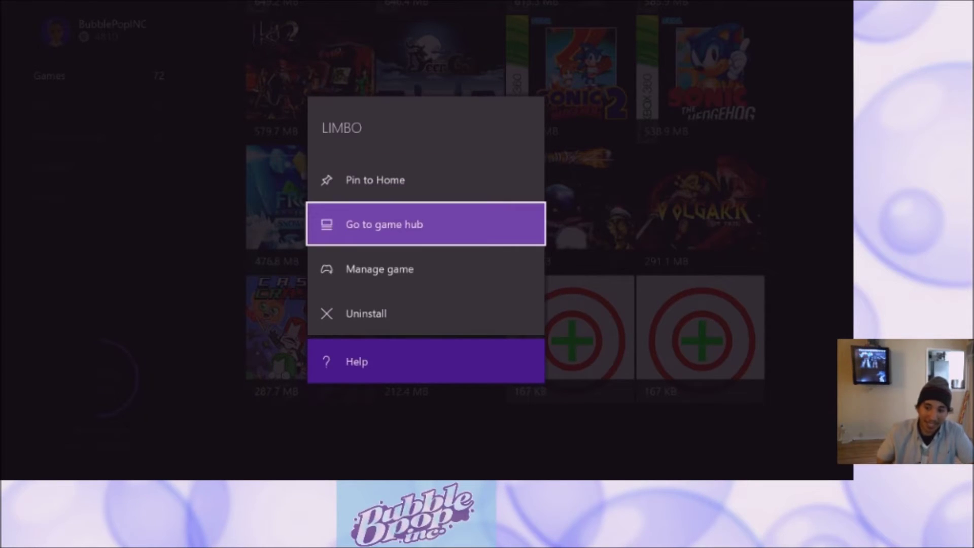
key(Down)
key(Down)
key(Up)
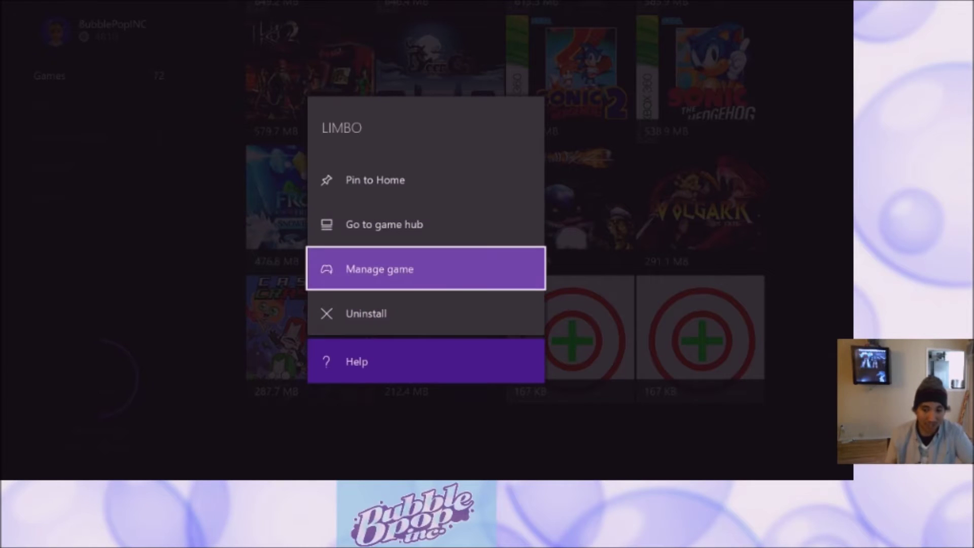
key(Down)
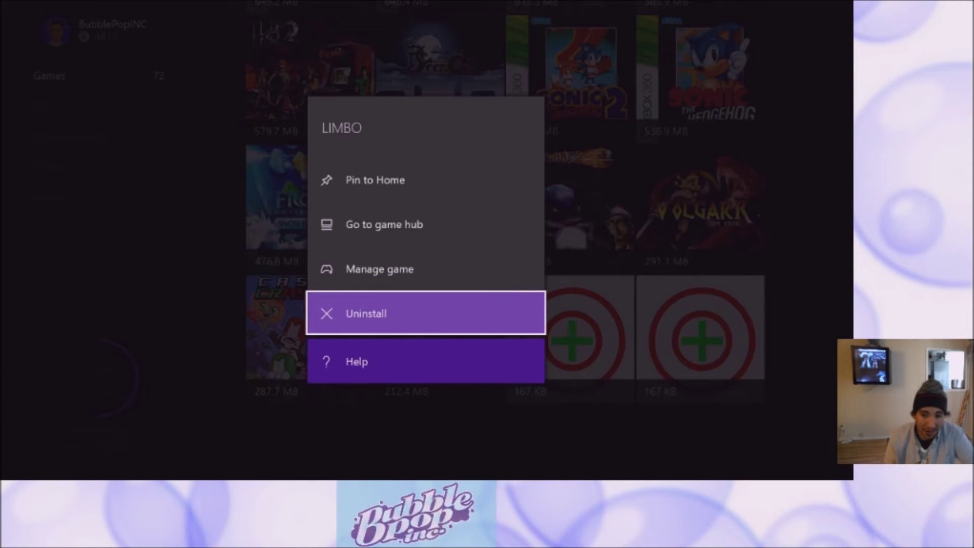
key(Up)
key(Return)
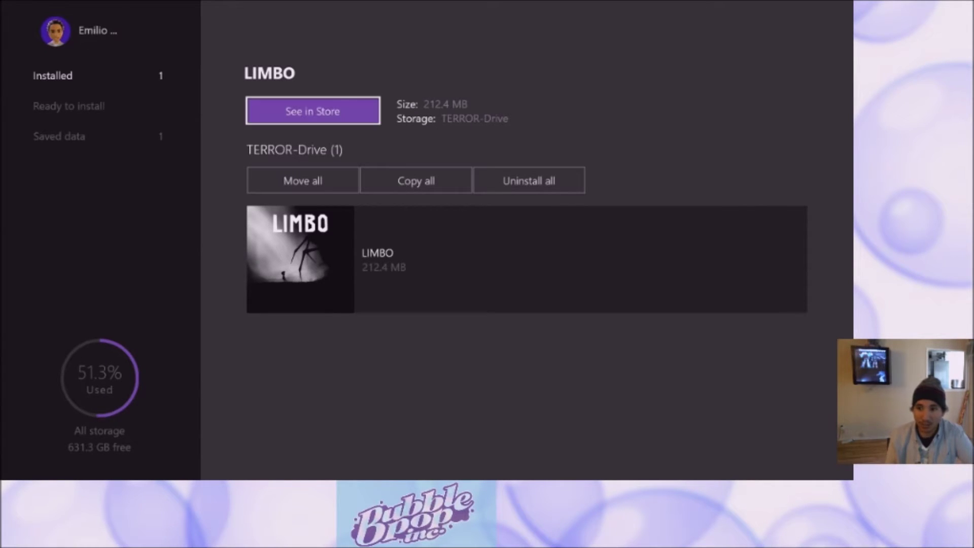
Uninstall all LIMBO content from TERROR-Drive, confirm the removal and return to the games list
key(Down)
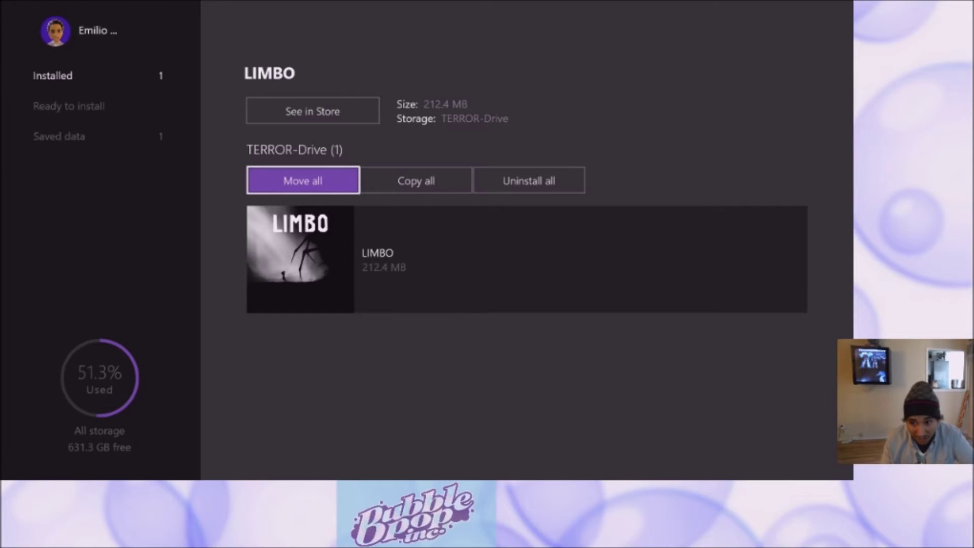
key(Right)
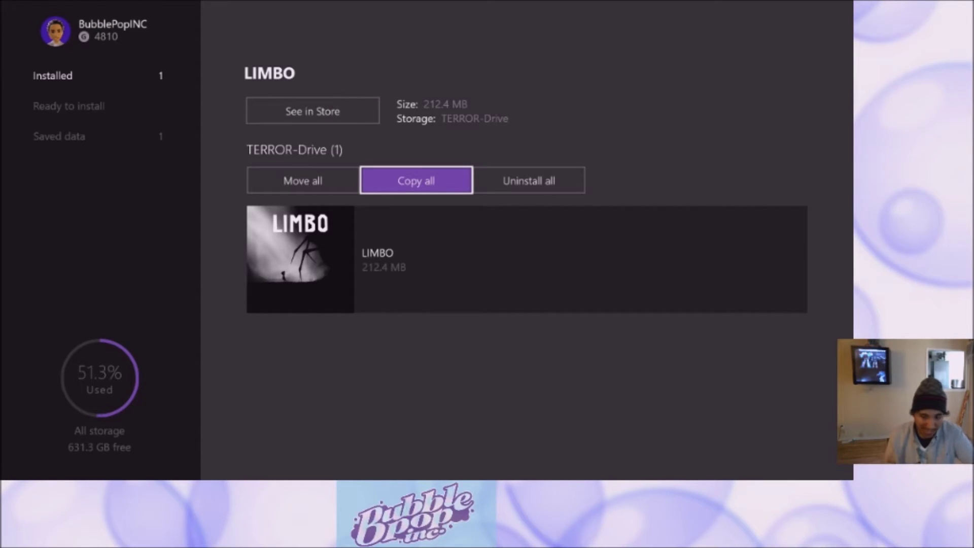
key(Right)
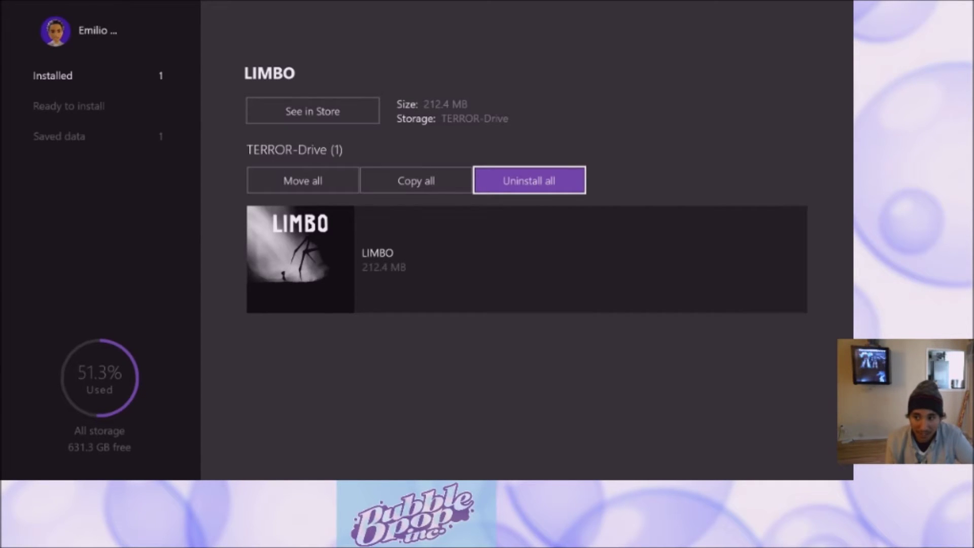
key(Return)
key(Left)
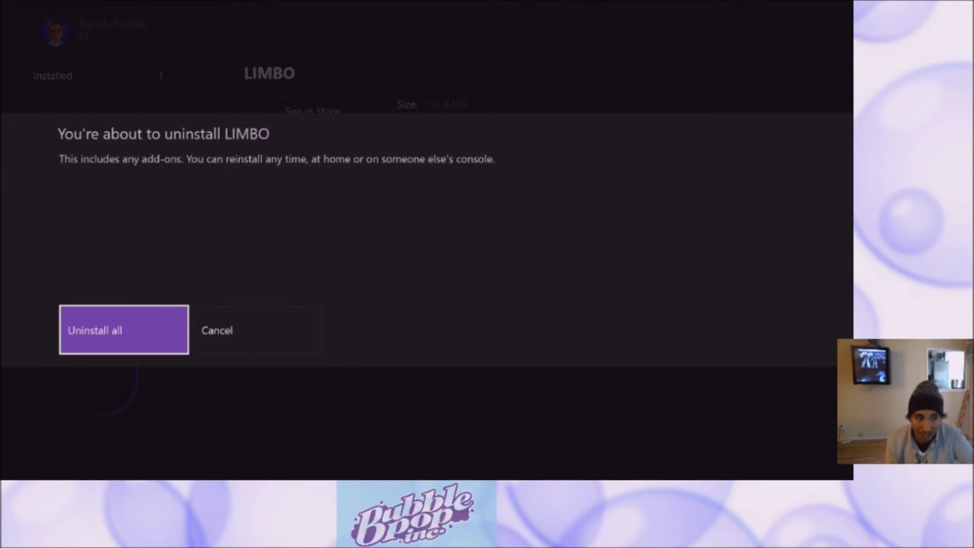
key(Return)
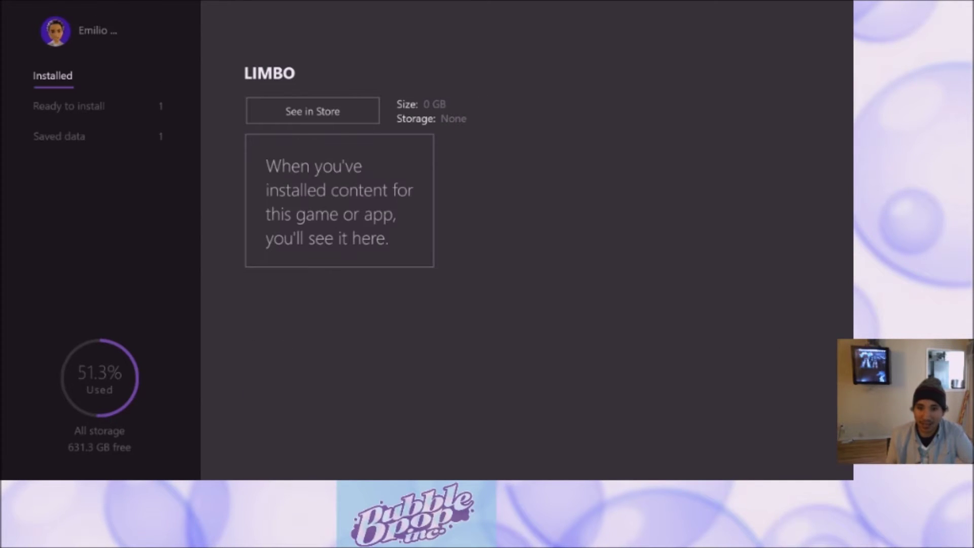
key(Escape)
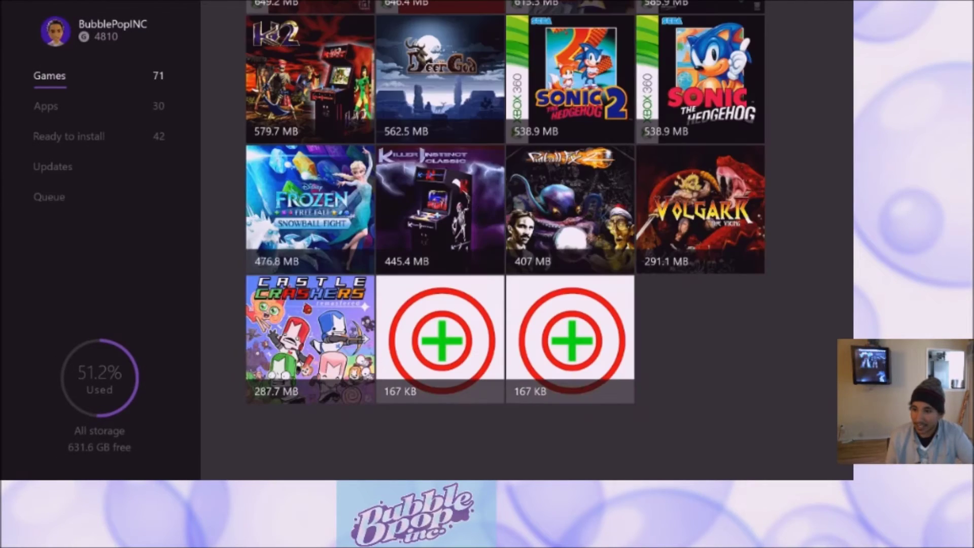
Look through the remaining installed games in the size-sorted list and return to Home
key(Right)
key(Down)
key(Right)
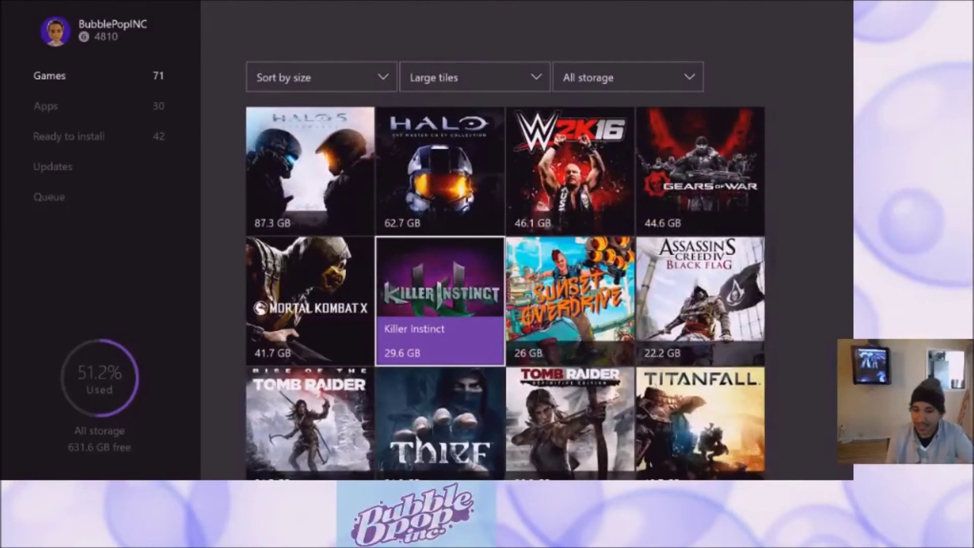
key(Down)
key(Down)
key(Down)
key(Down)
key(Down)
key(Down)
key(Down)
key(Down)
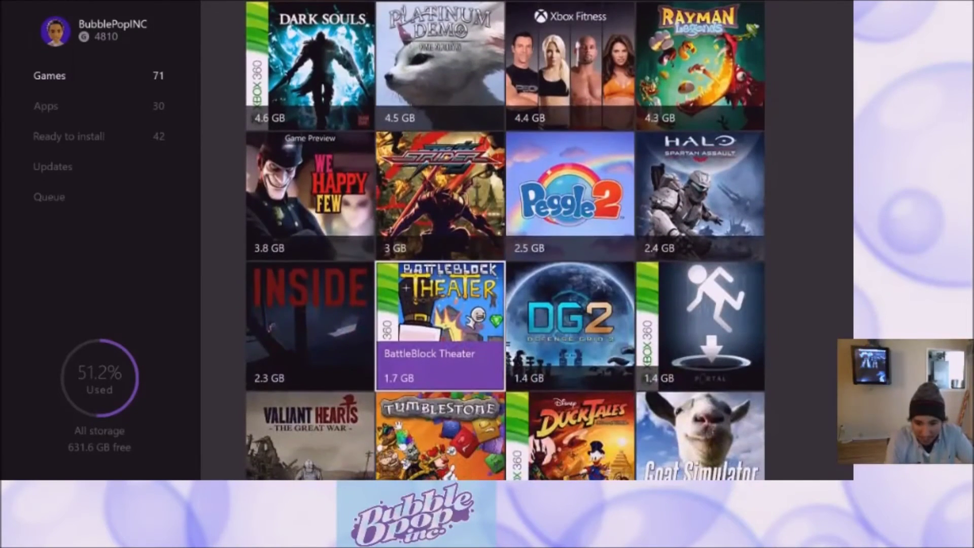
key(Down)
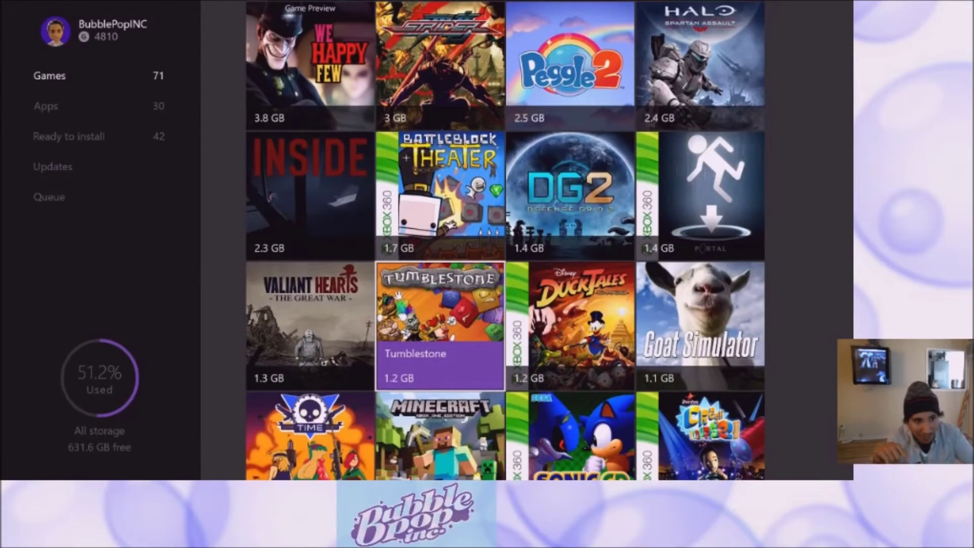
key(Down)
key(Down)
key(Down)
key(Down)
key(Down)
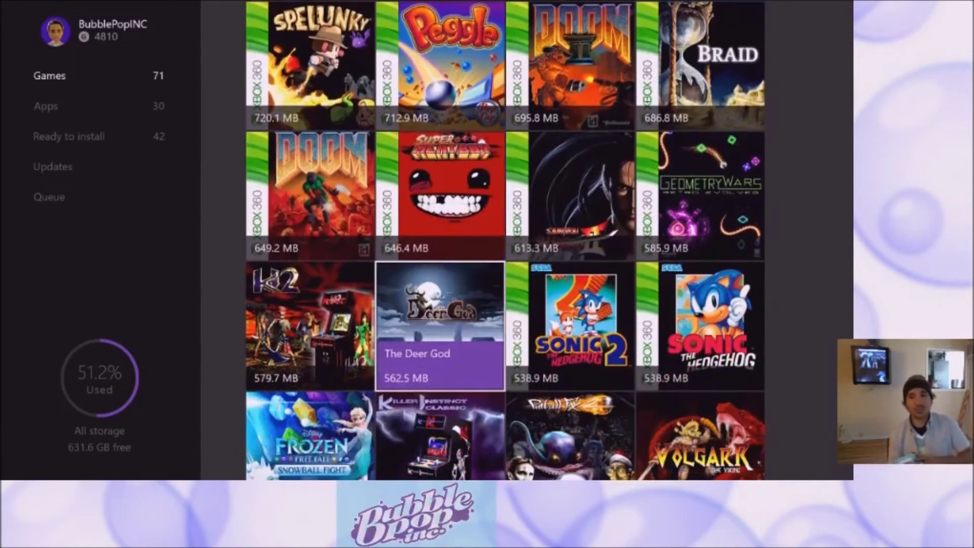
key(Up)
key(Up)
key(Up)
key(Up)
key(Up)
key(Up)
key(Up)
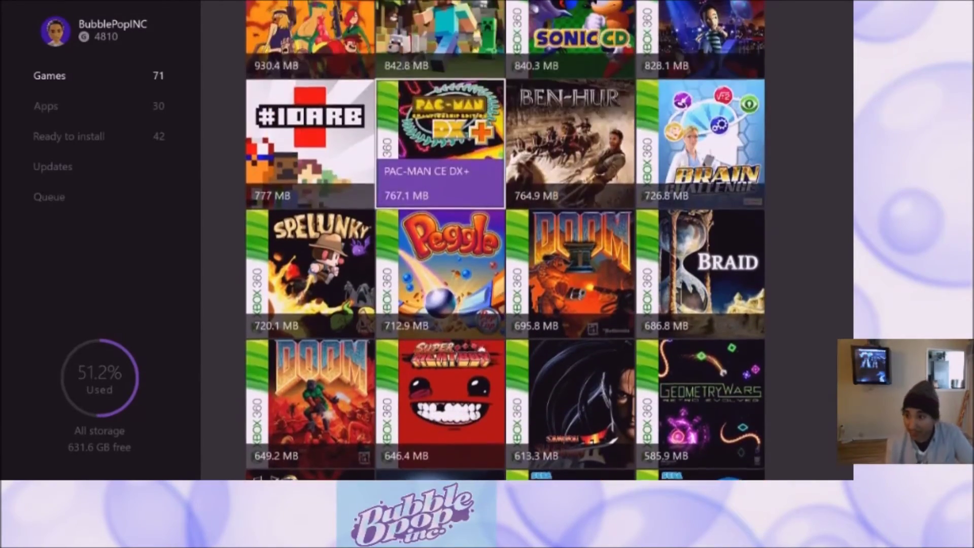
key(Up)
key(Up)
key(Up)
key(Up)
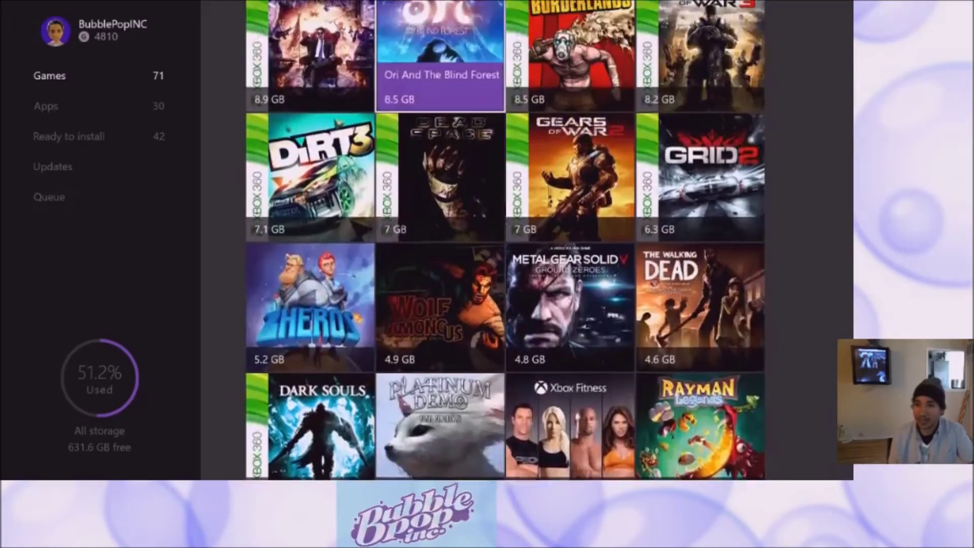
key(super)
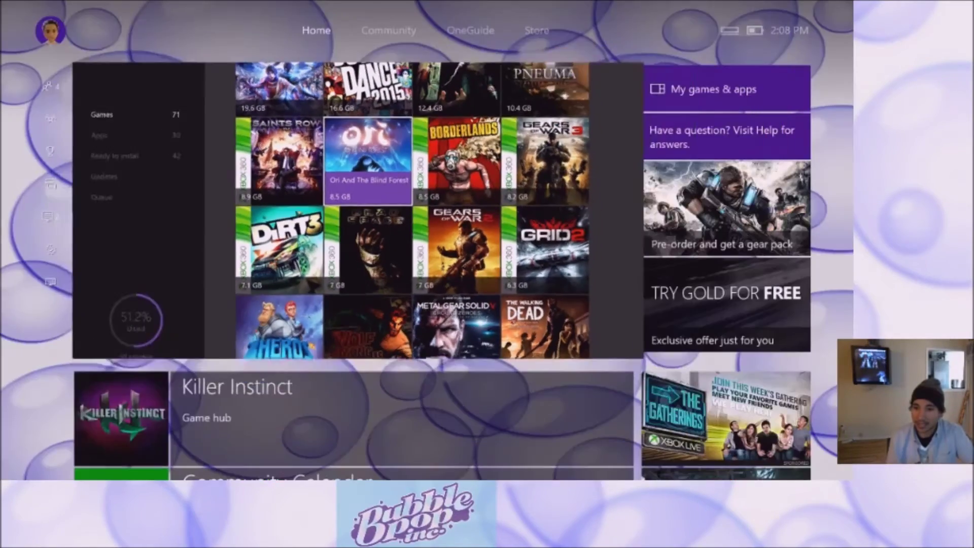
Look over the Home screen from the recent-activity tiles down to the Pins section
key(Page_Down)
key(Page_Up)
key(Page_Down)
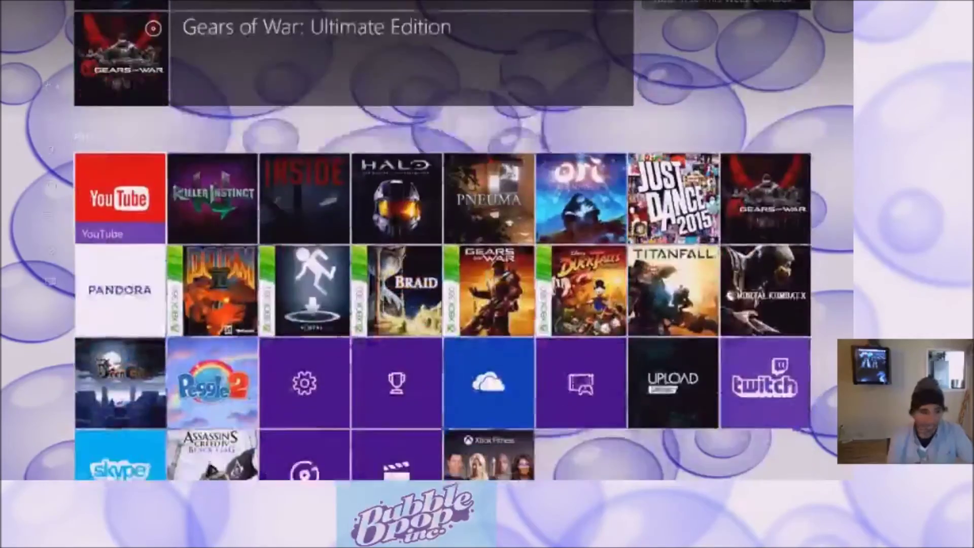
key(Up)
key(Up)
key(Up)
key(Up)
key(Up)
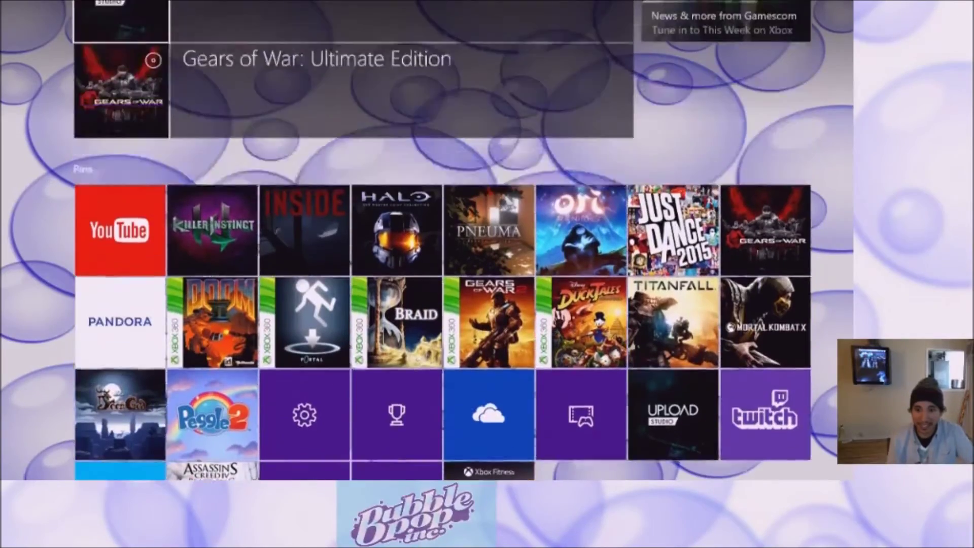
key(Down)
key(Down)
key(Down)
key(Down)
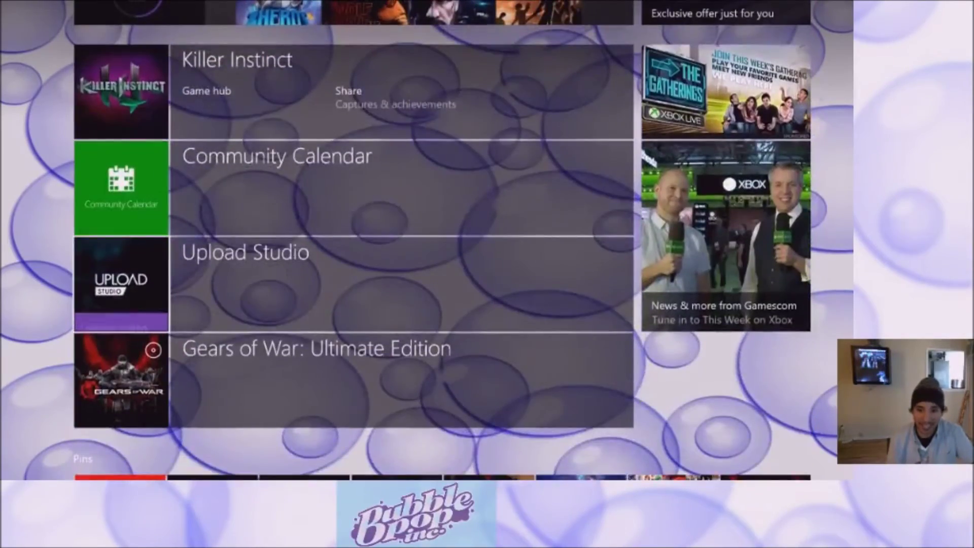
key(Up)
key(Up)
key(Up)
Go through the pinned tiles, checking games such as INSIDE, Braid and Portal: Still Alive
key(Down)
key(Down)
key(Down)
key(Down)
key(Down)
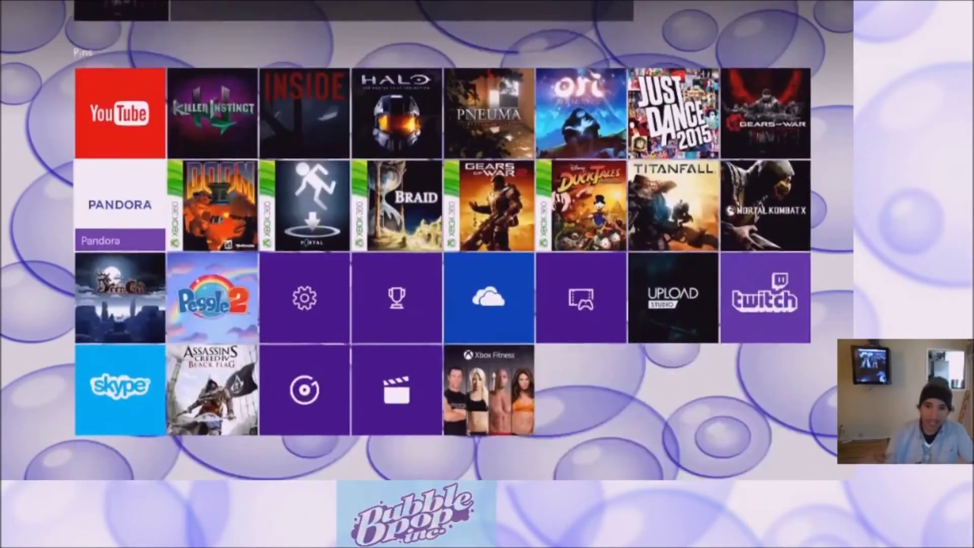
key(Right)
key(Up)
key(Up)
key(Down)
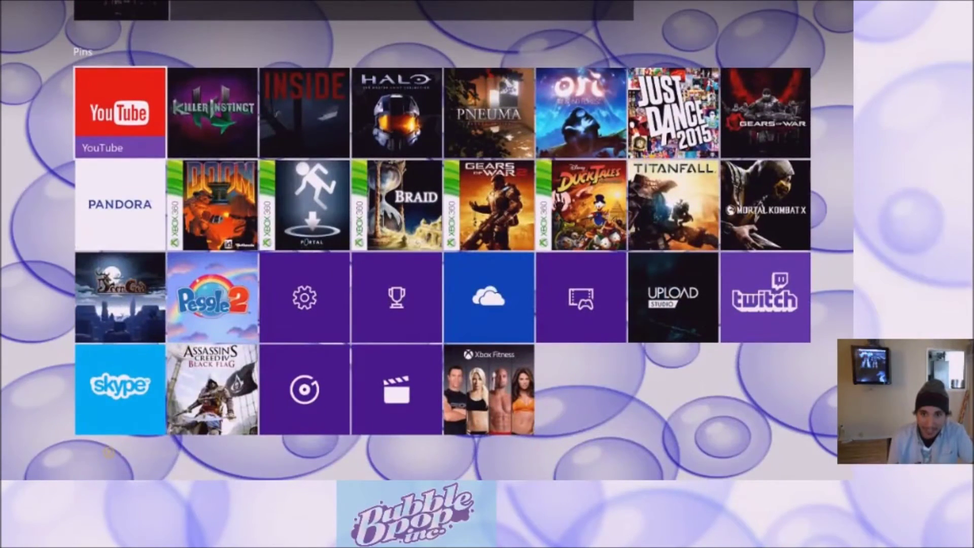
key(Right)
key(Right)
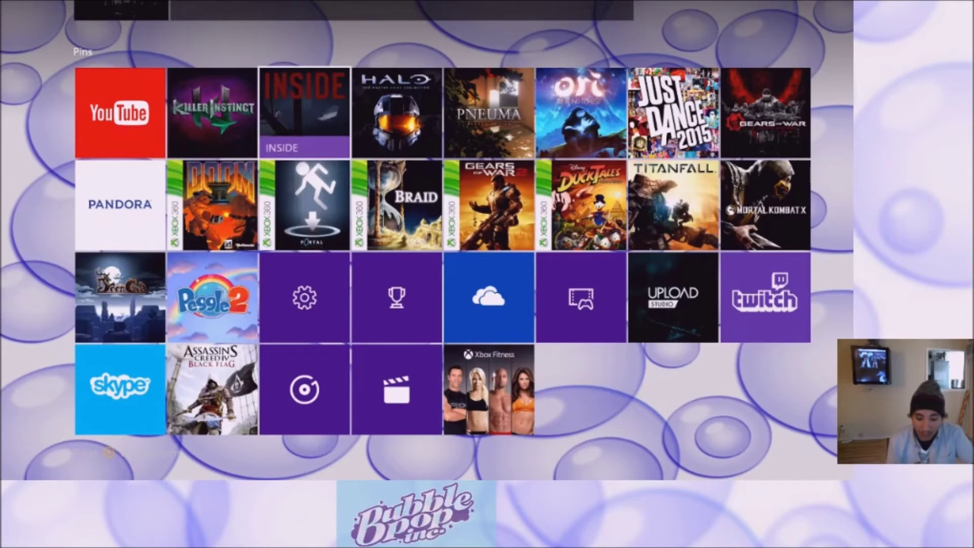
key(Down)
key(Right)
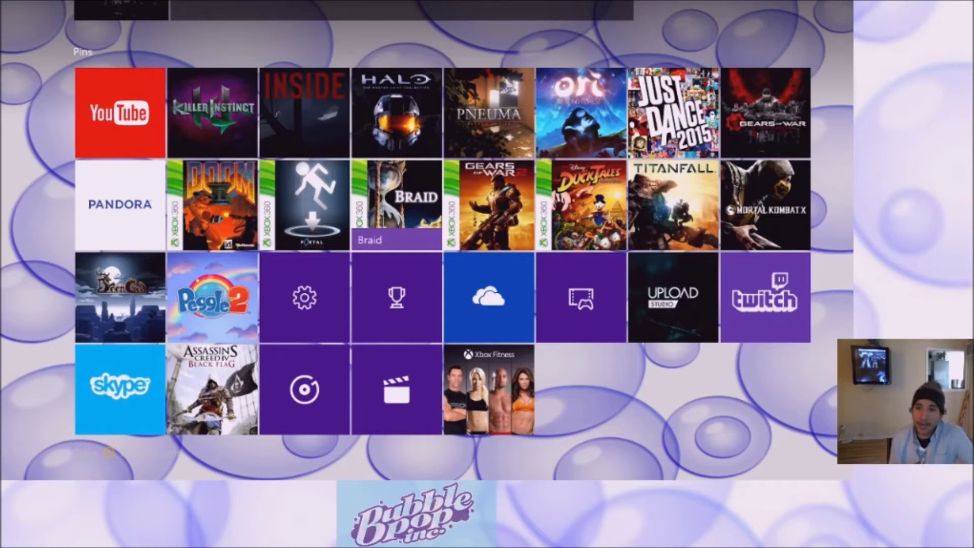
key(Right)
key(Left)
key(Left)
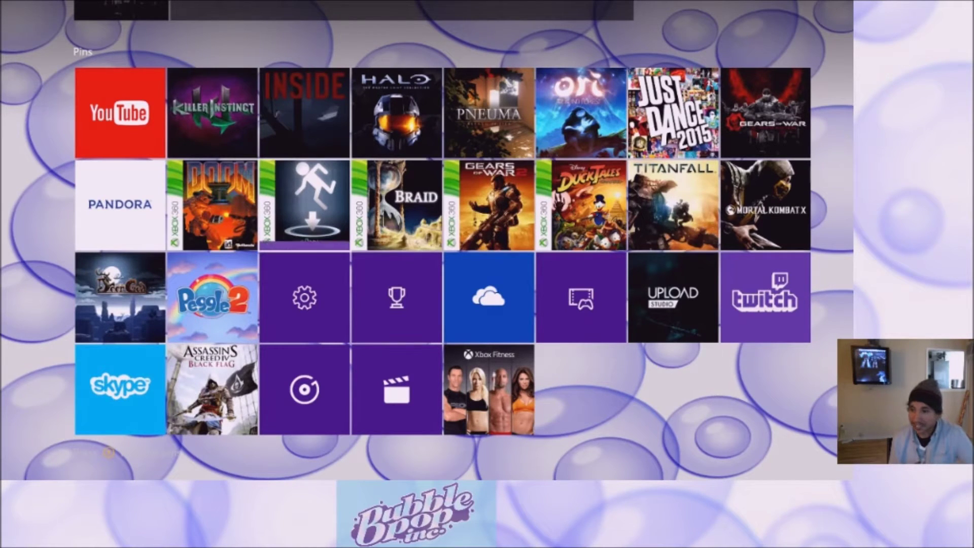
key(Left)
key(Right)
key(Right)
key(Down)
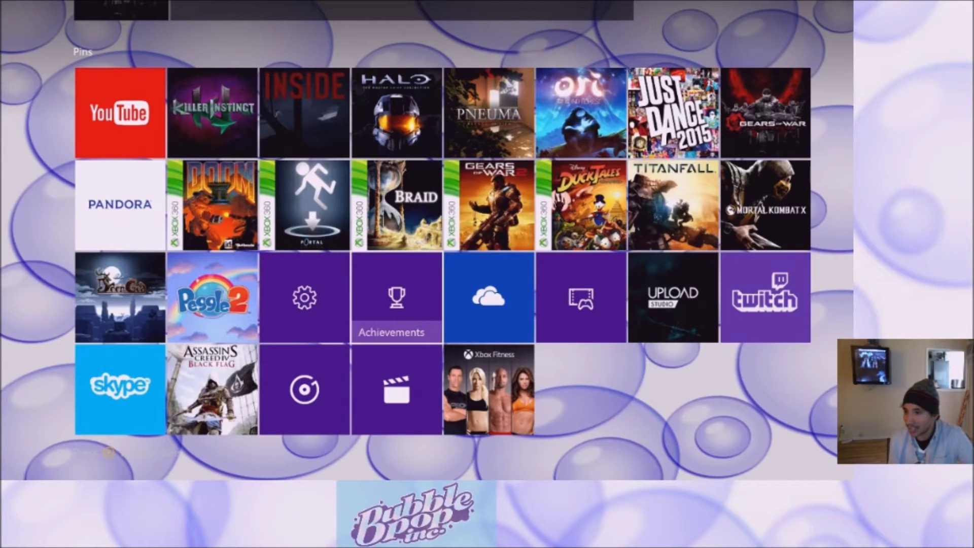
key(Left)
key(Up)
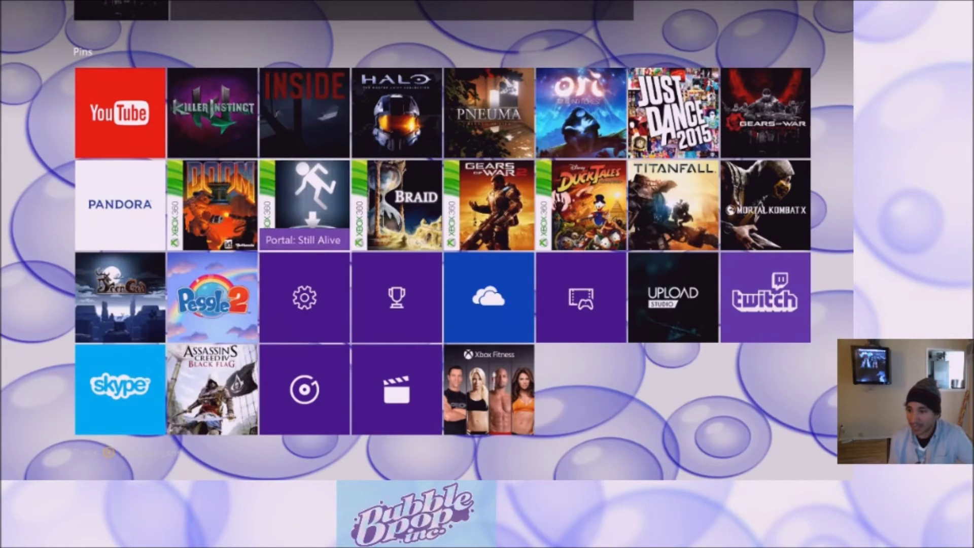
Pin Halo 5: Guardians to Home from the size-sorted games list and return to Home
key(Escape)
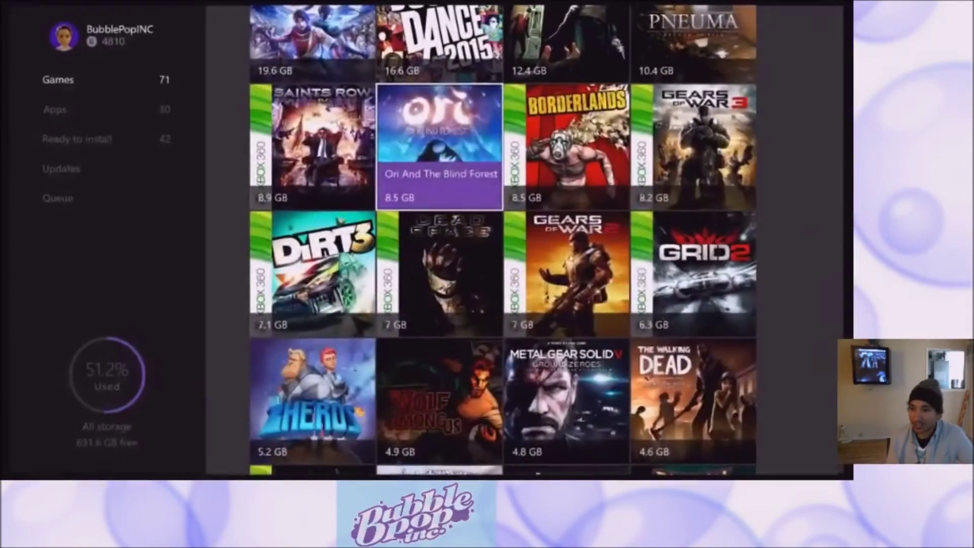
key(Up)
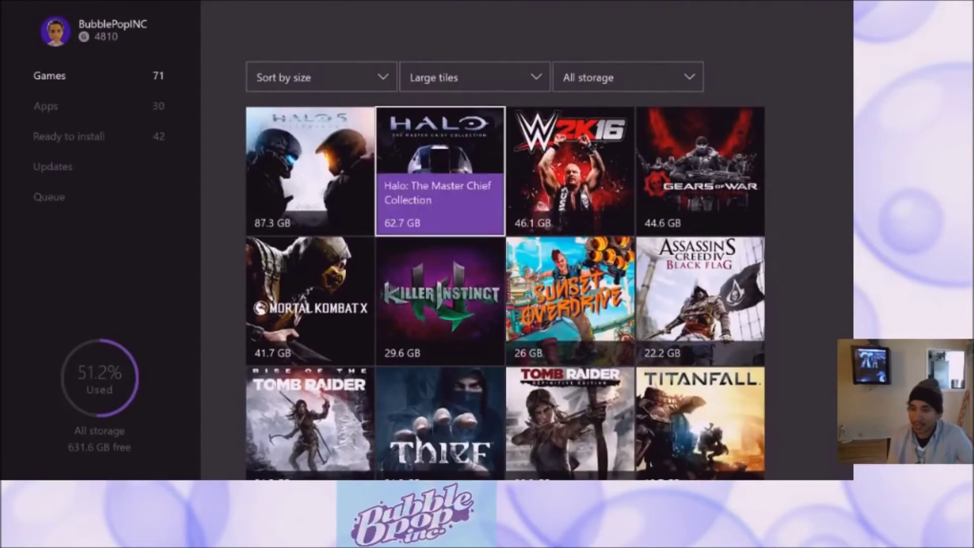
key(Left)
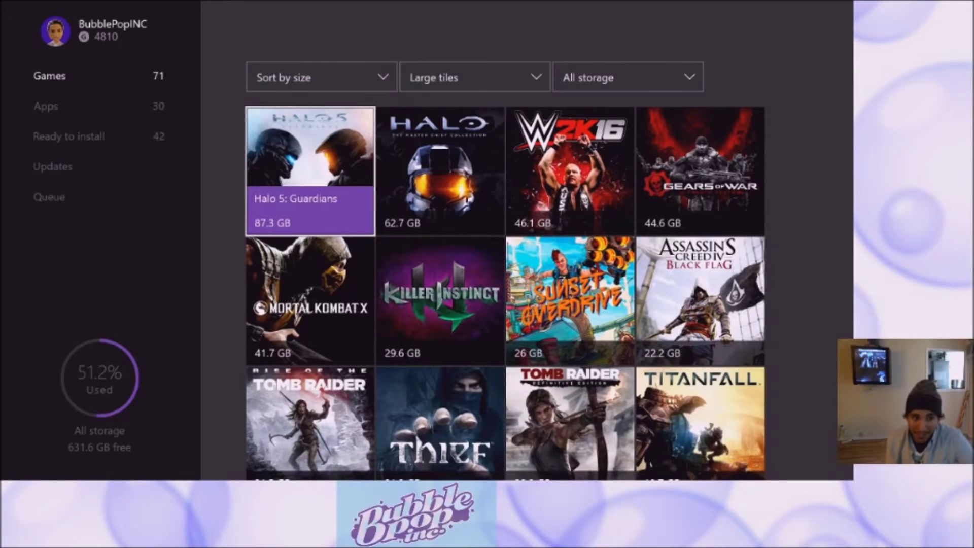
key(Menu)
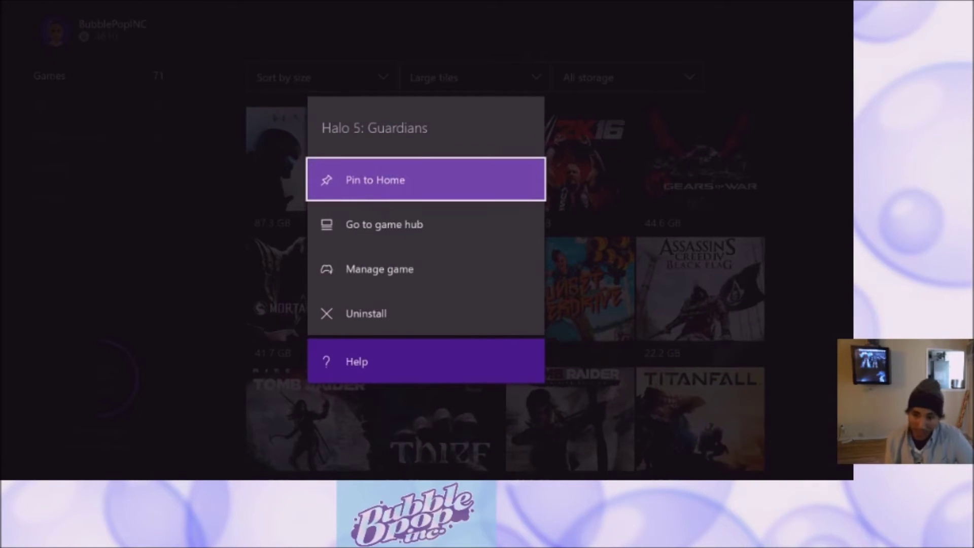
key(Escape)
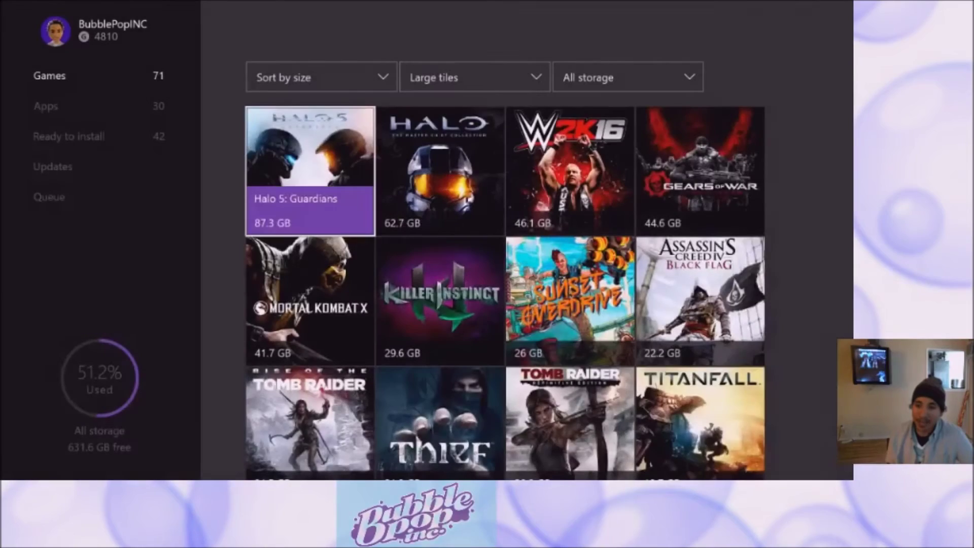
key(Escape)
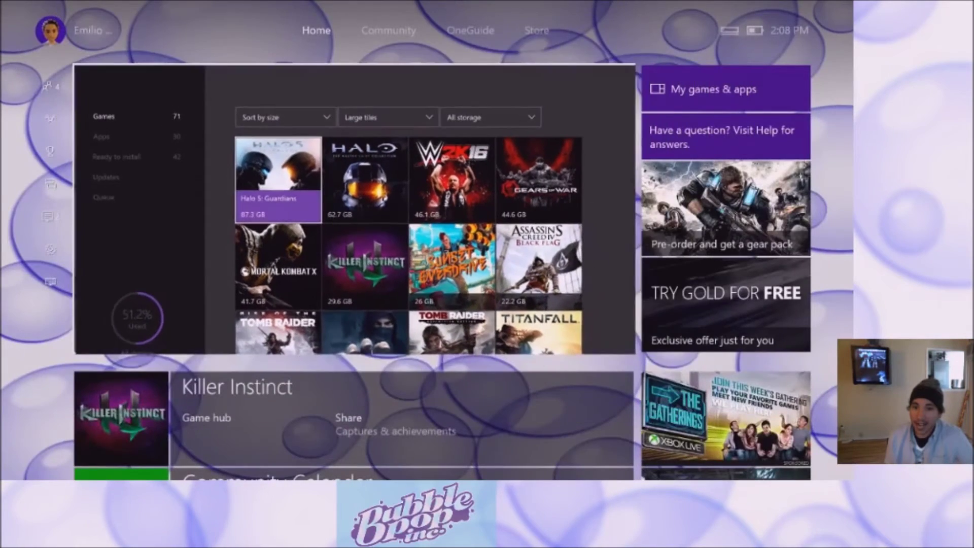
Go to the Pins section and select the Halo 5: Guardians pin
key(Page_Down)
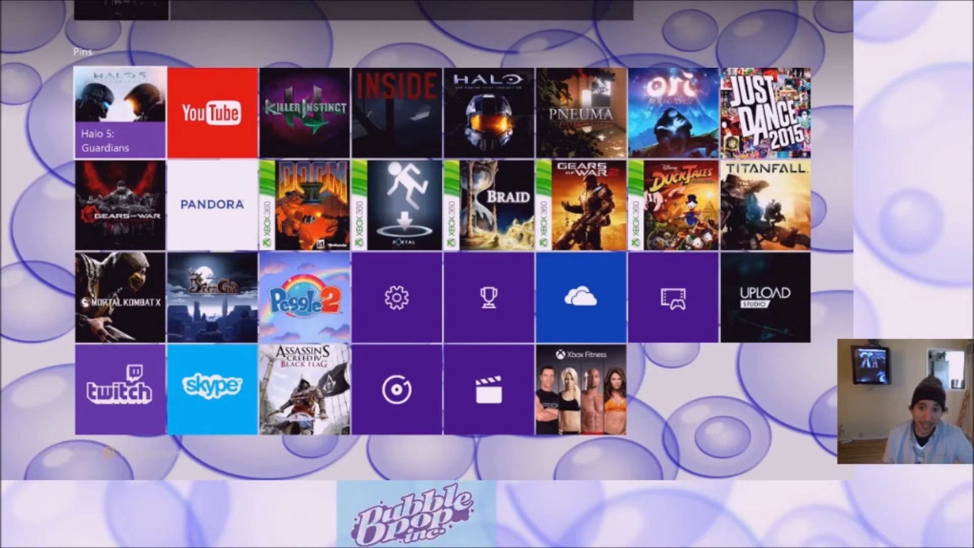
key(Right)
key(Left)
key(Right)
key(Left)
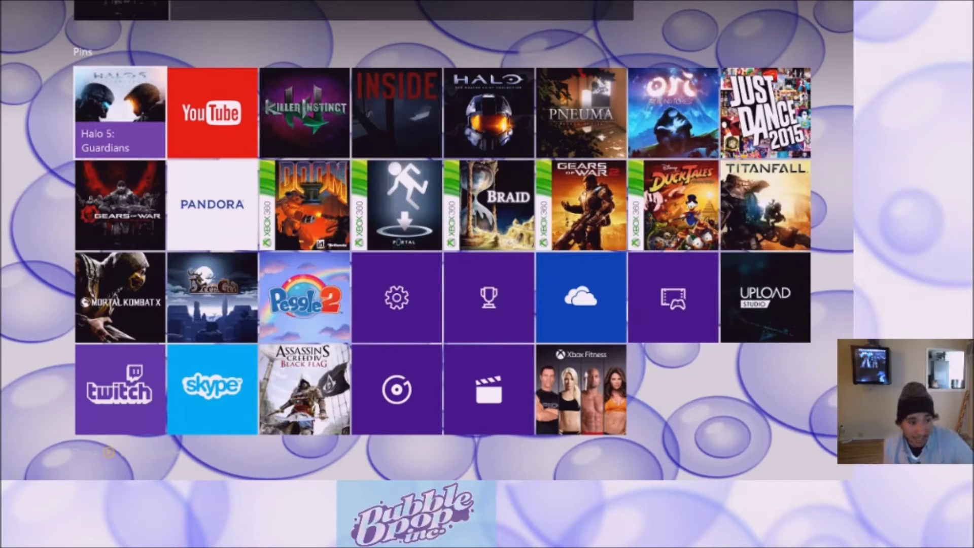
Review the options for the Halo 5: Guardians pin and choose Move pin
key(Menu)
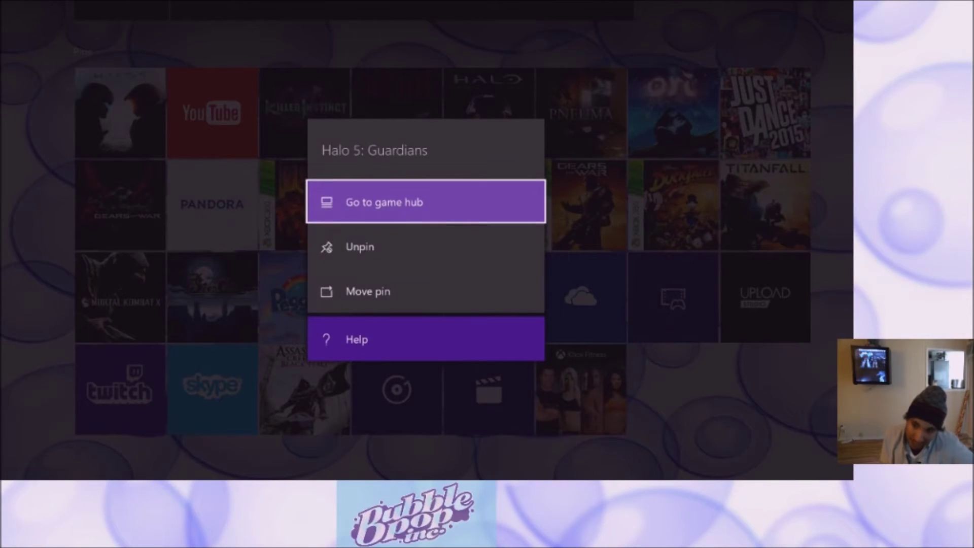
key(Down)
key(Down)
key(Up)
key(Up)
key(Down)
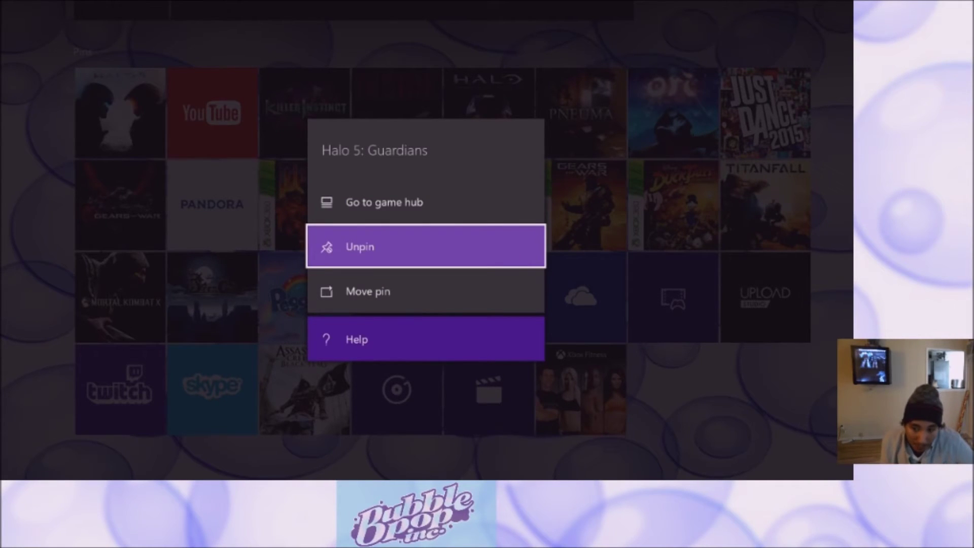
key(Down)
key(Return)
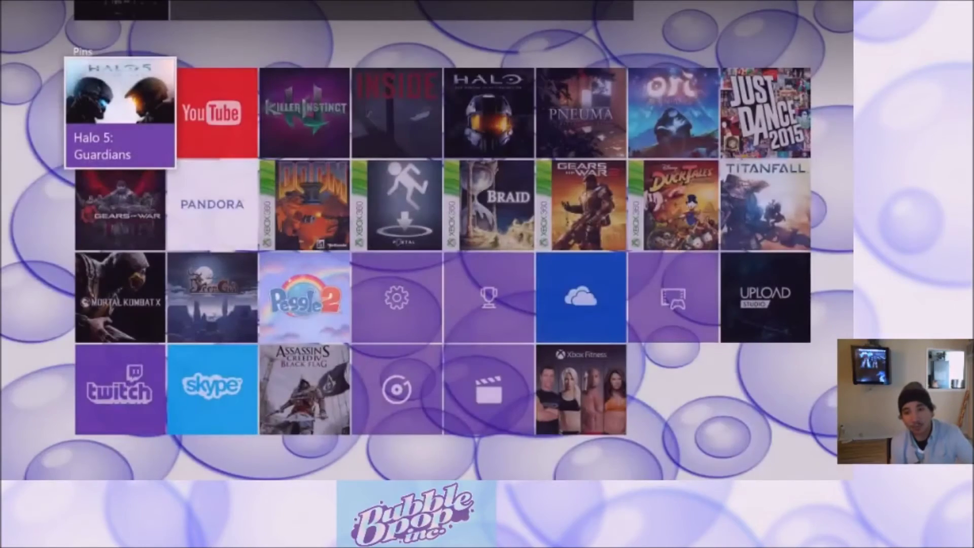
Try out other positions for Halo 5: Guardians in the upper three rows of pins, and cancel the move
key(Right)
key(Right)
key(Right)
key(Right)
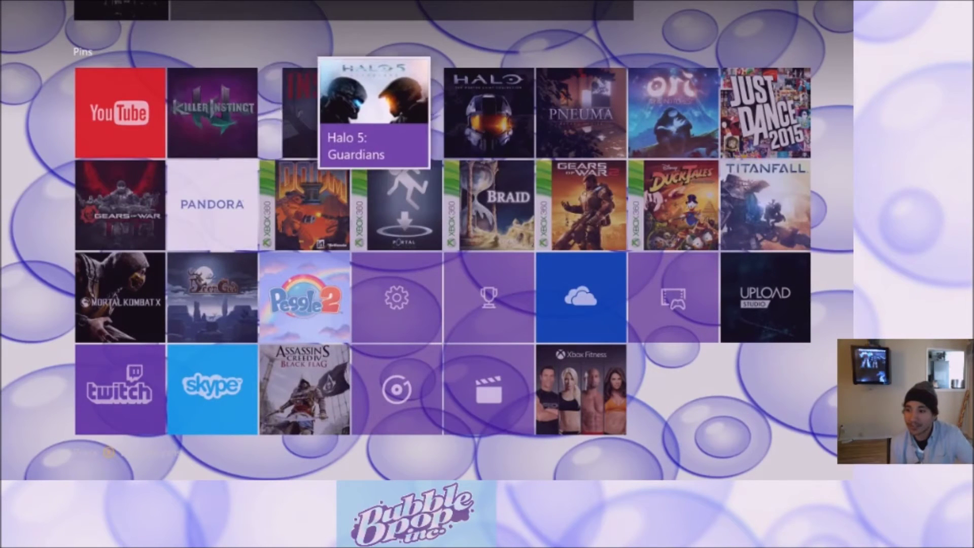
key(Down)
key(Down)
key(Left)
key(Left)
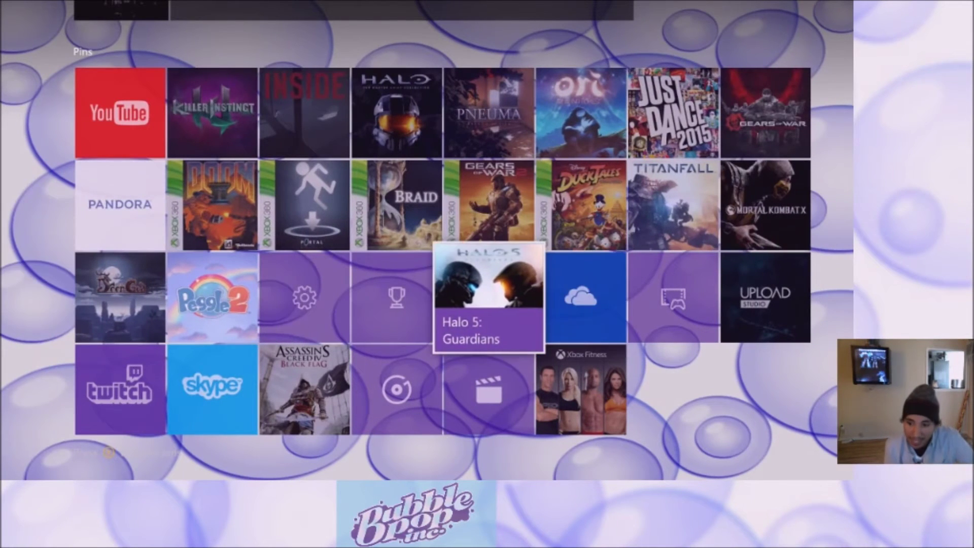
key(Down)
key(Up)
key(Up)
key(Right)
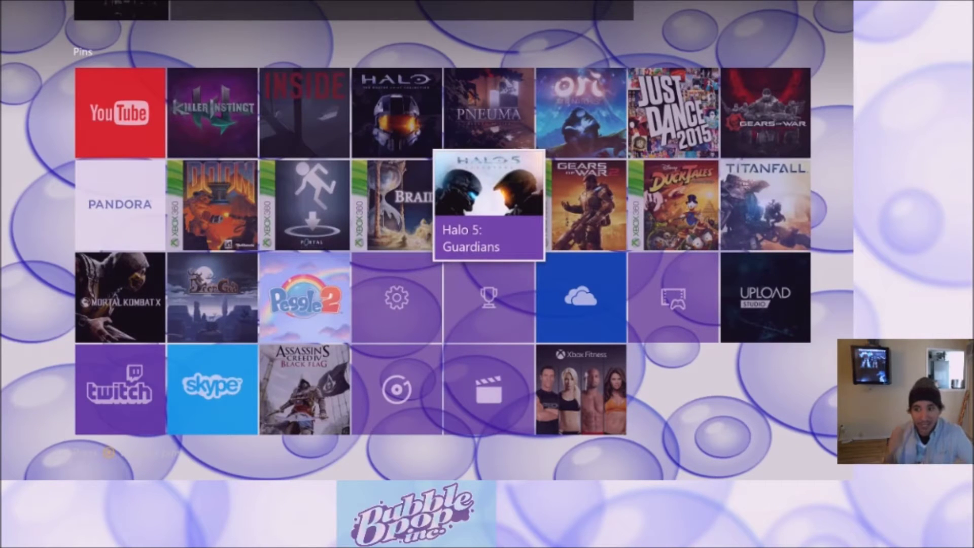
key(Right)
key(Down)
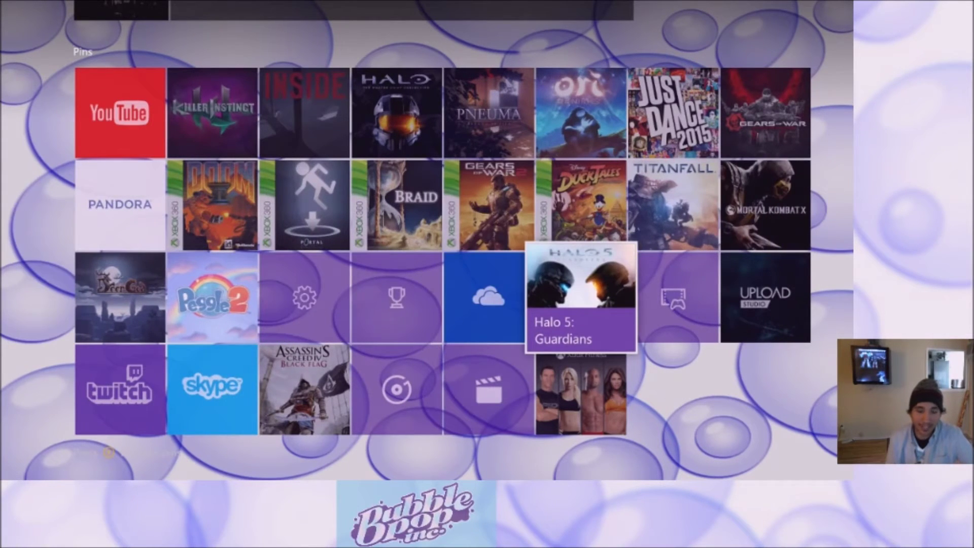
key(Escape)
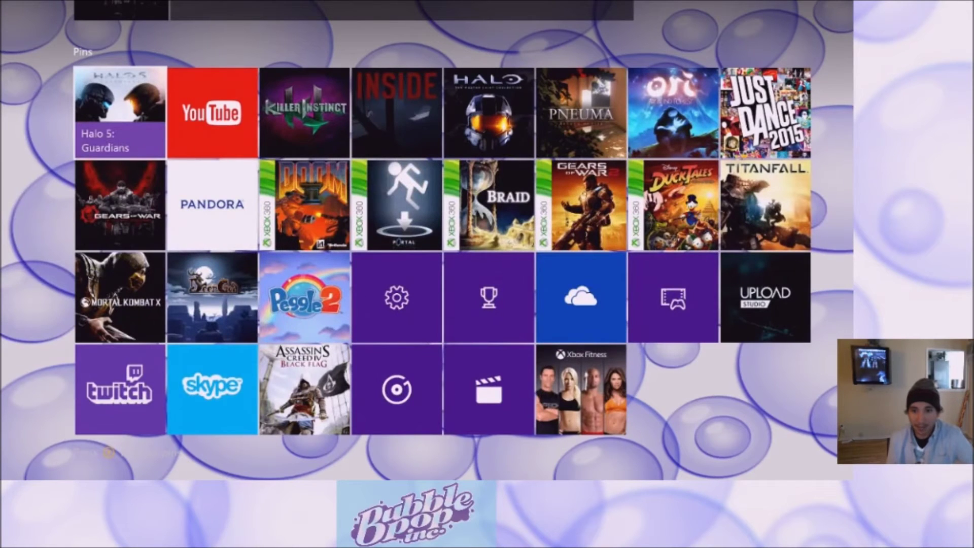
Move the Halo 5: Guardians pin to fourth place in the first row, between INSIDE and Halo: The Master Chief Collection
key(y)
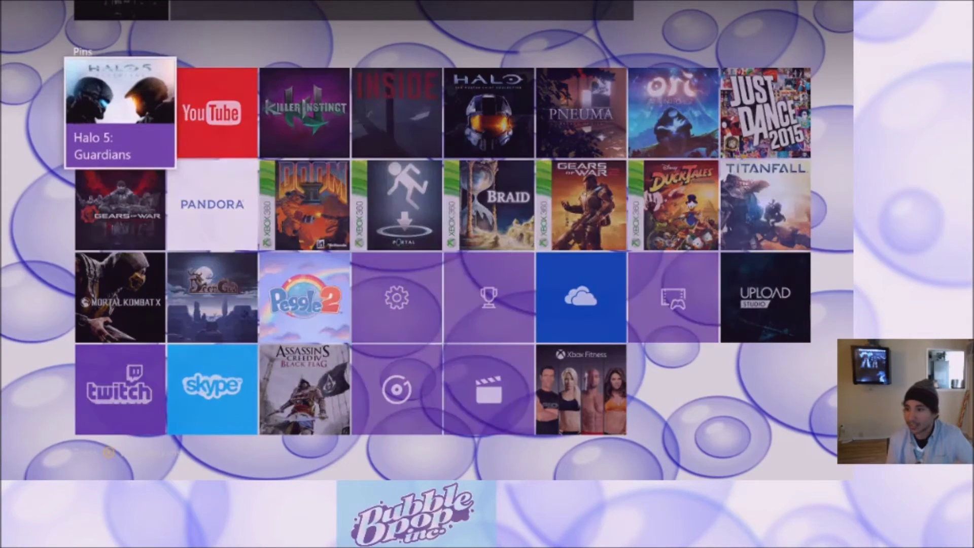
key(Right)
key(Right)
key(Right)
key(Right)
key(Right)
key(Right)
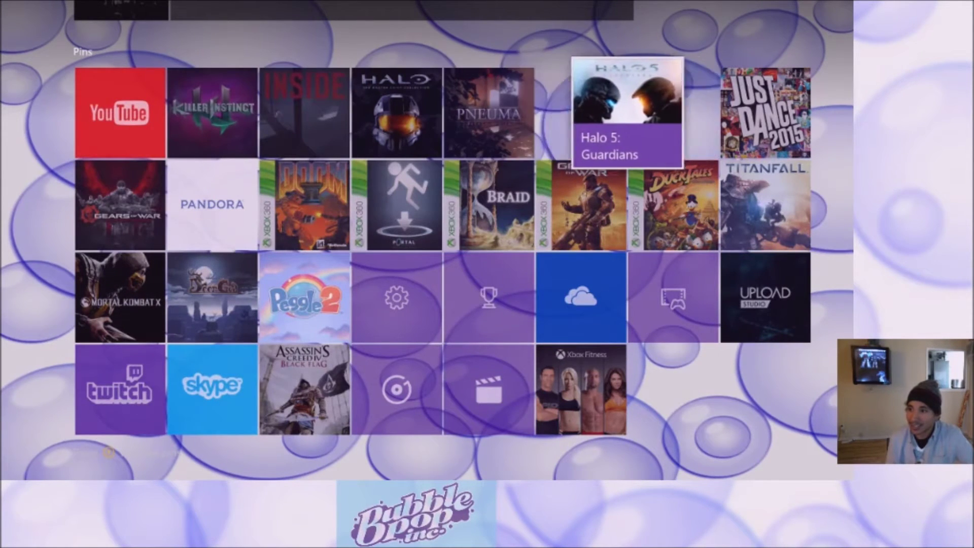
key(Left)
key(Left)
key(Left)
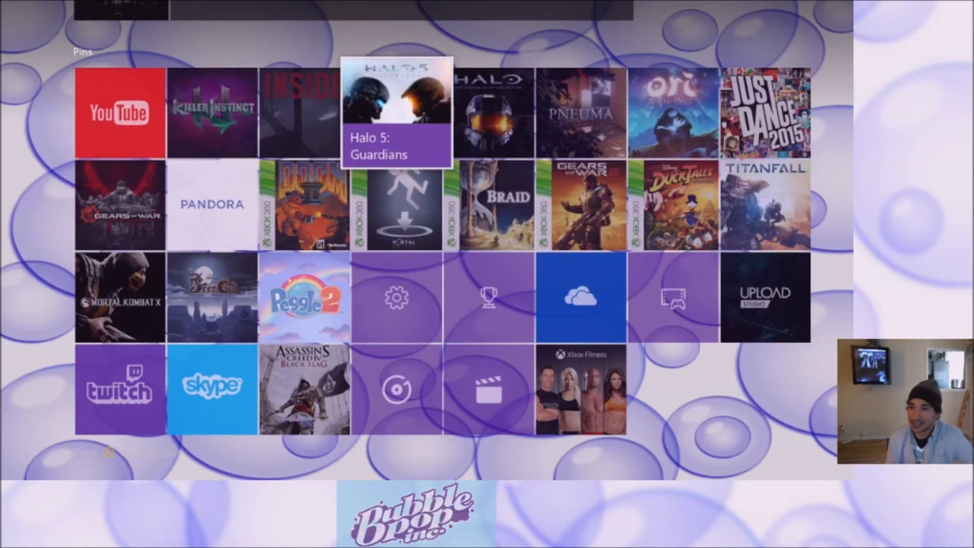
key(Return)
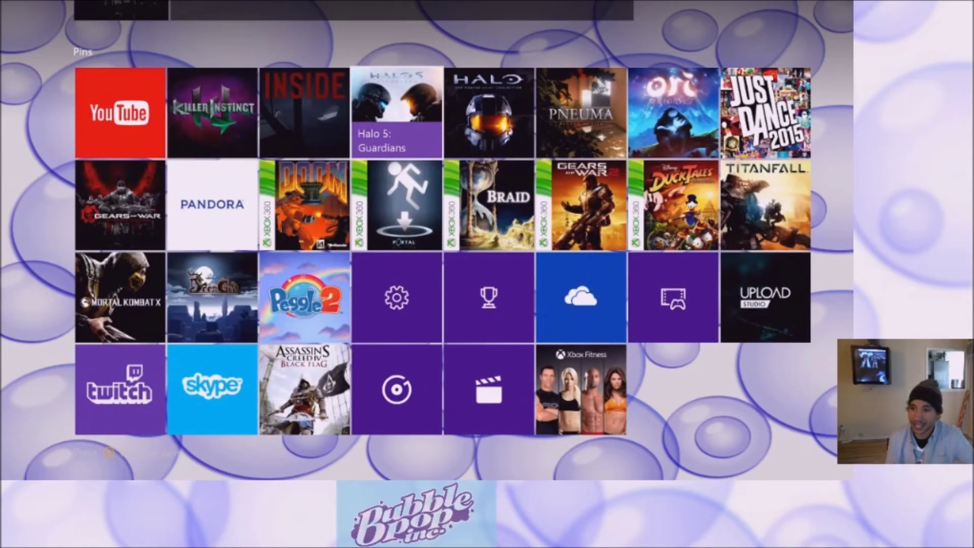
Look over the pins surrounding Halo 5: Guardians and down to the Settings tile
key(Right)
key(Left)
key(Right)
key(Left)
key(Left)
key(Left)
key(Right)
key(Right)
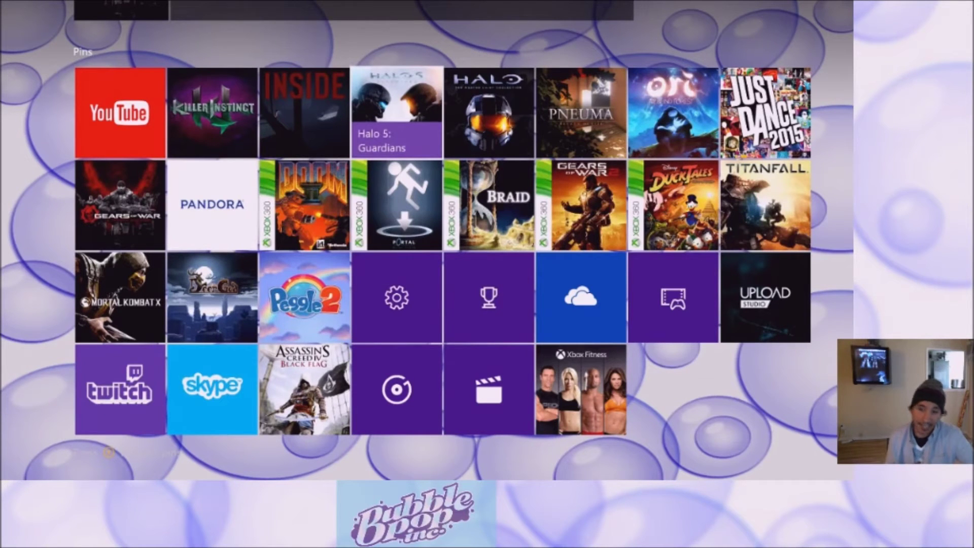
key(Down)
key(Down)
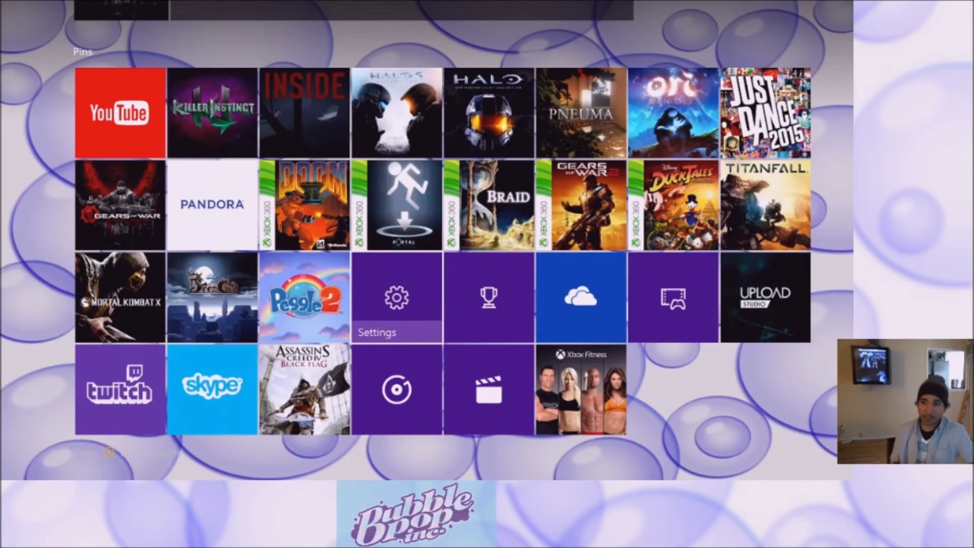
Alternate between the beginning of Home and the Pins section, finishing on the My games & apps tile
key(Escape)
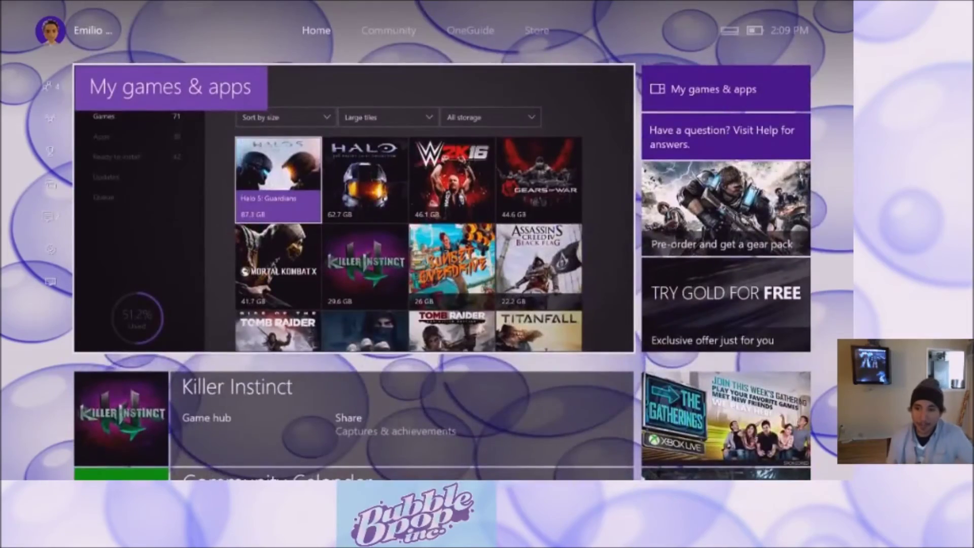
key(Down)
key(Right)
key(Right)
key(Down)
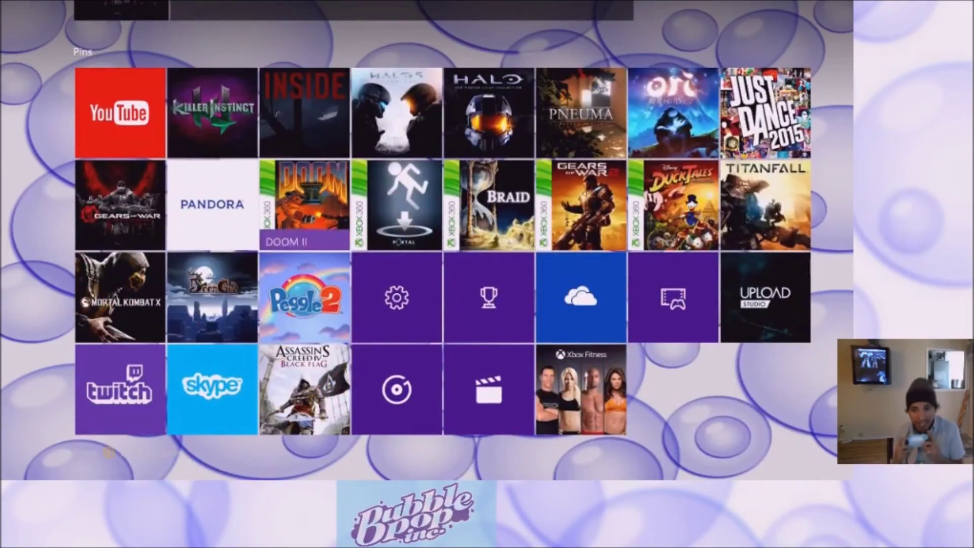
key(Page_Up)
key(Page_Down)
key(Page_Up)
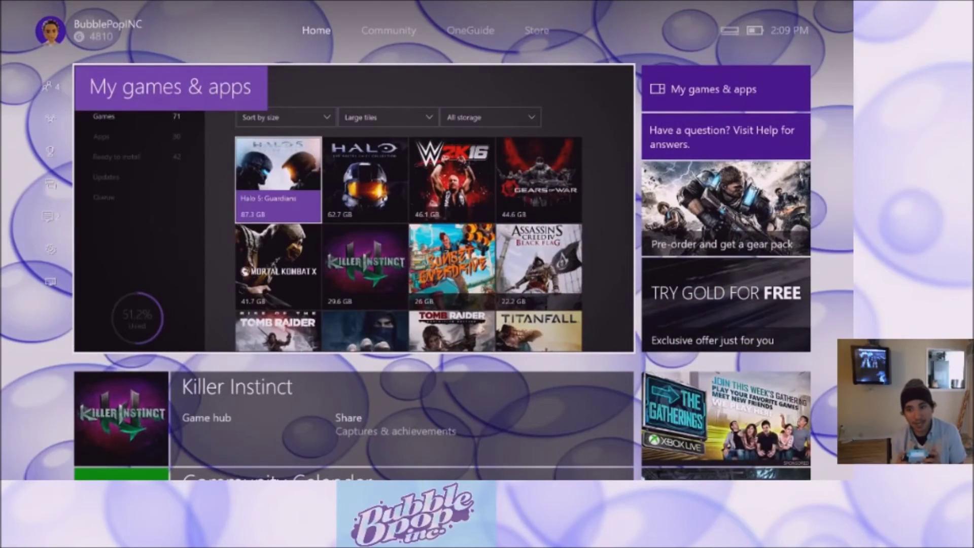
key(Down)
key(Down)
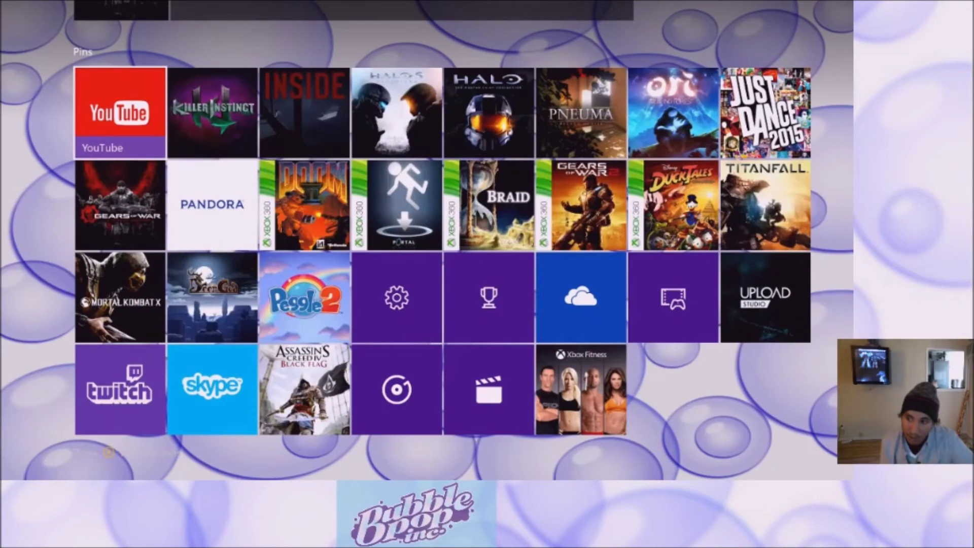
key(Up)
key(Up)
key(Right)
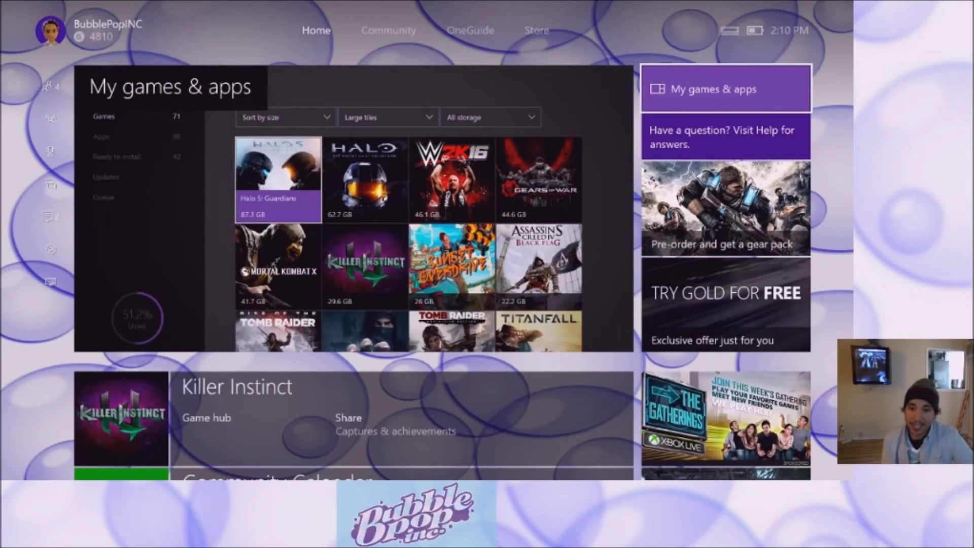
key(Left)
key(Down)
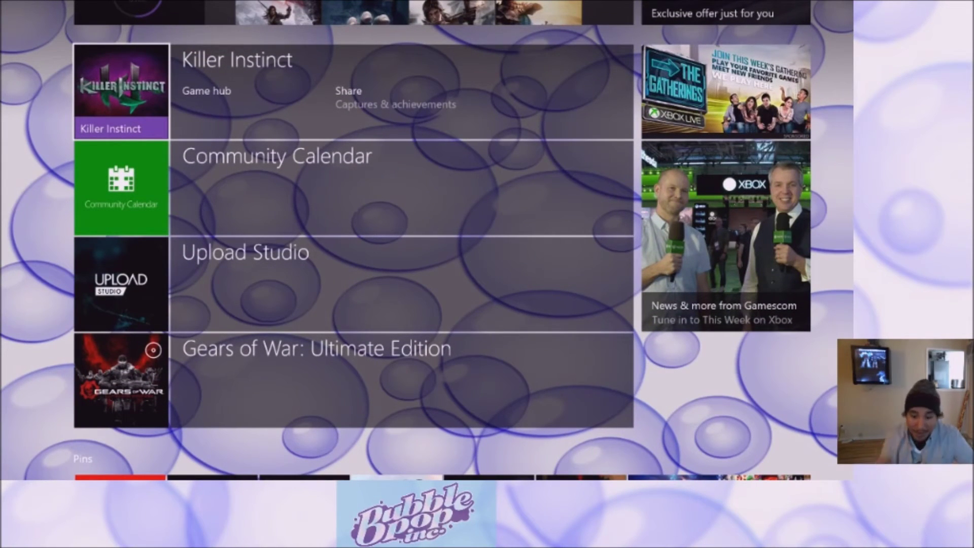
key(Up)
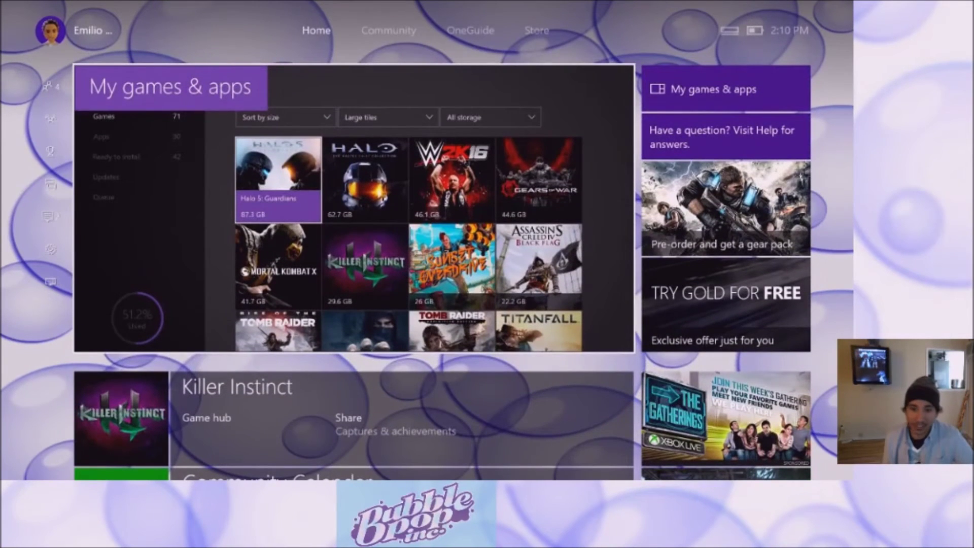
key(Right)
key(Left)
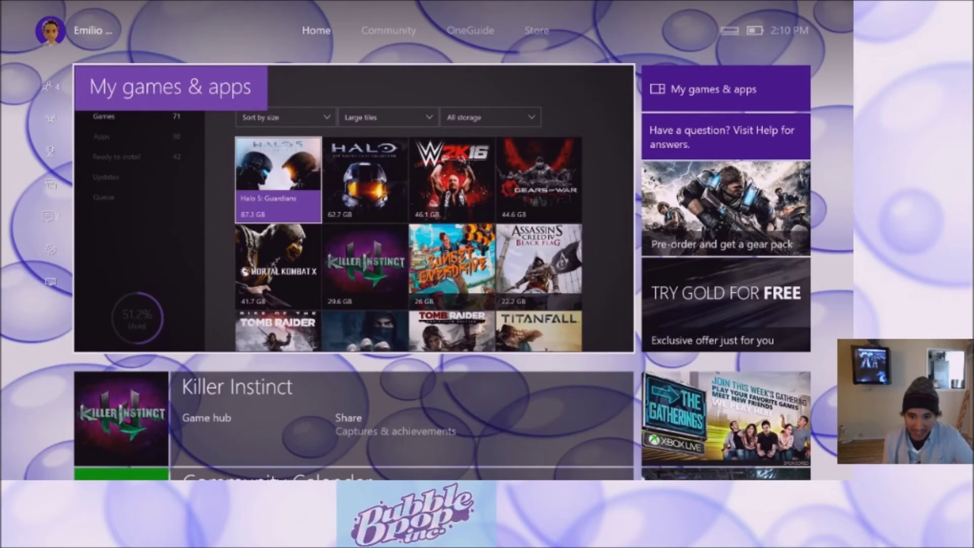
Open Settings from its tile in the Pins section of Home
key(Page_Down)
key(Down)
key(Down)
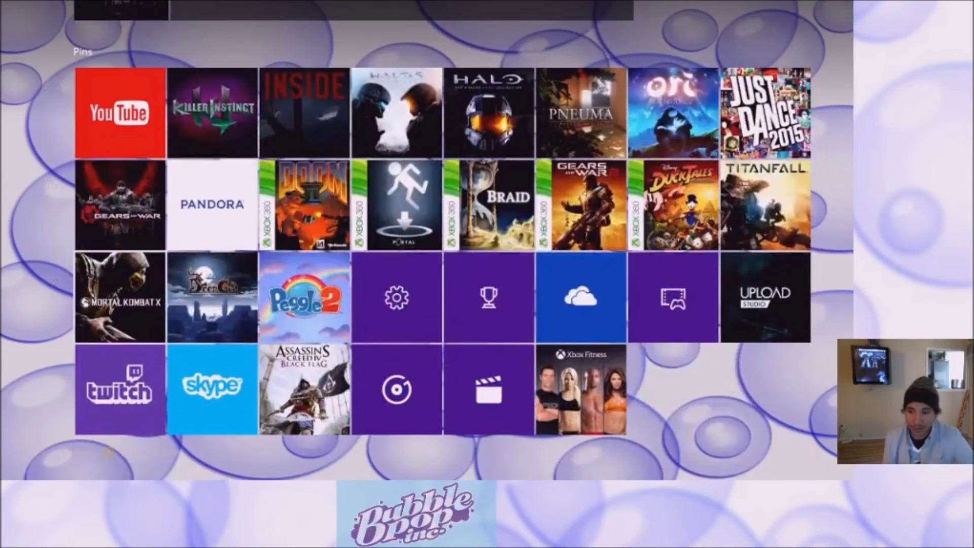
key(Right)
key(Right)
key(Right)
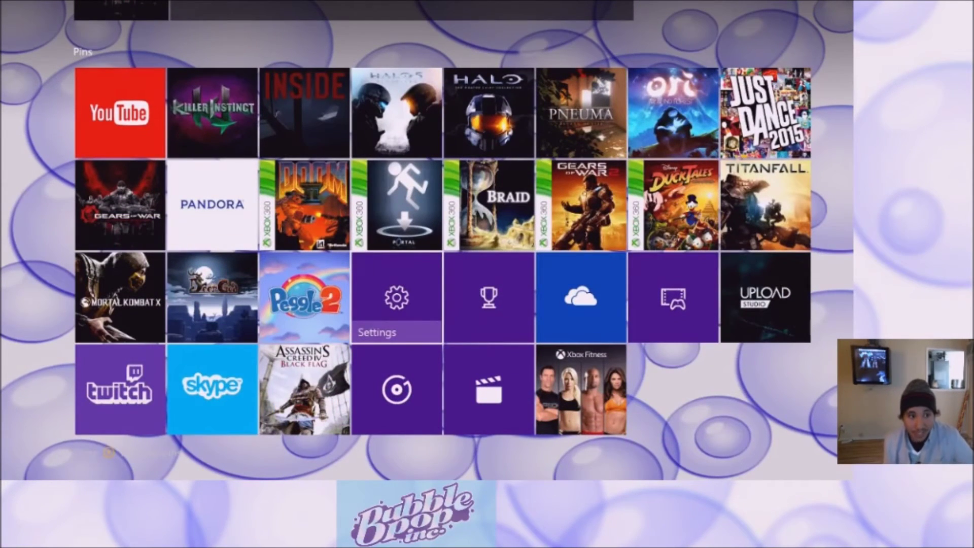
key(Return)
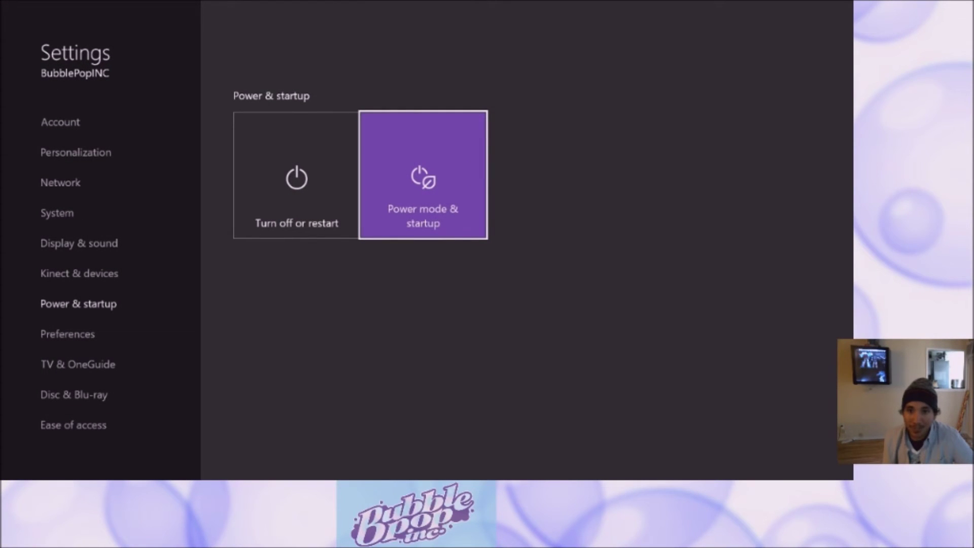
key(Left)
key(Left)
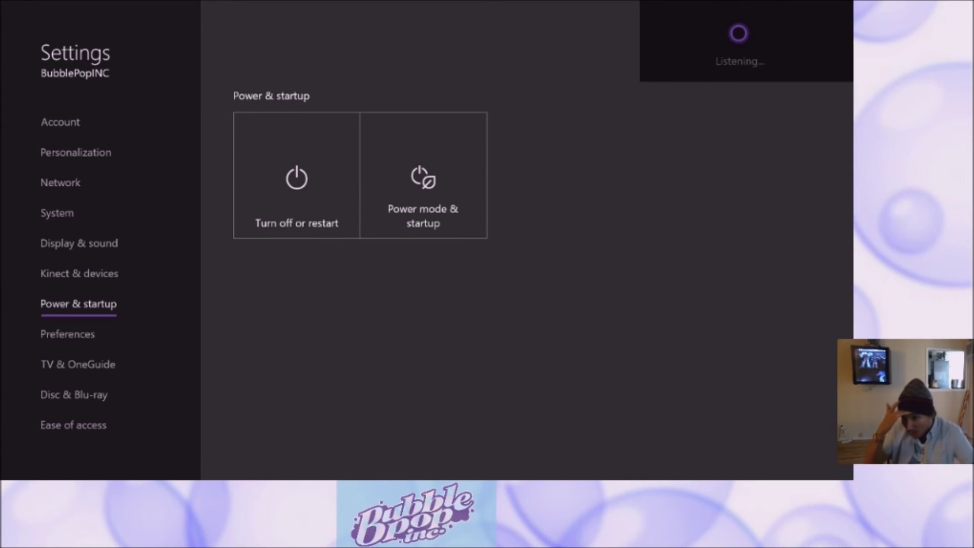
key(Right)
key(Right)
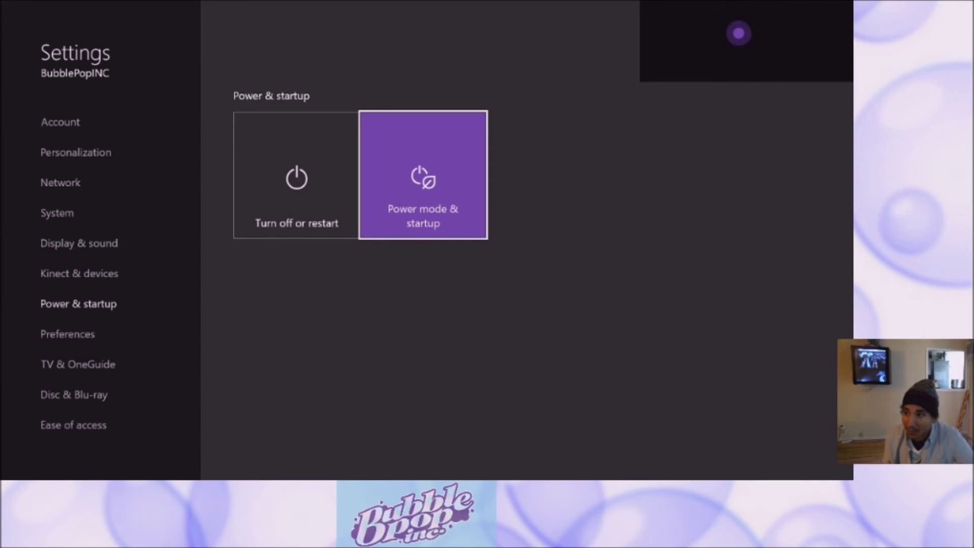
key(Left)
key(Right)
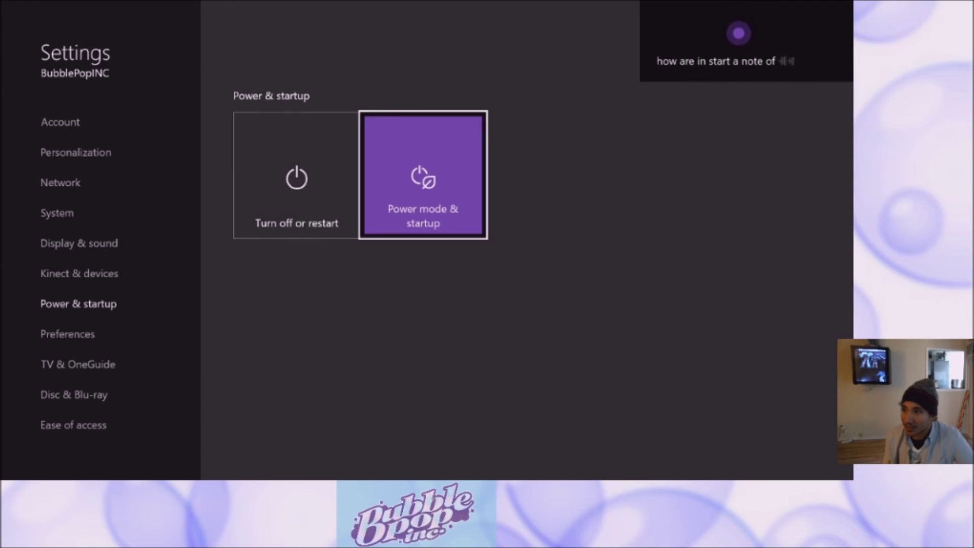
key(Return)
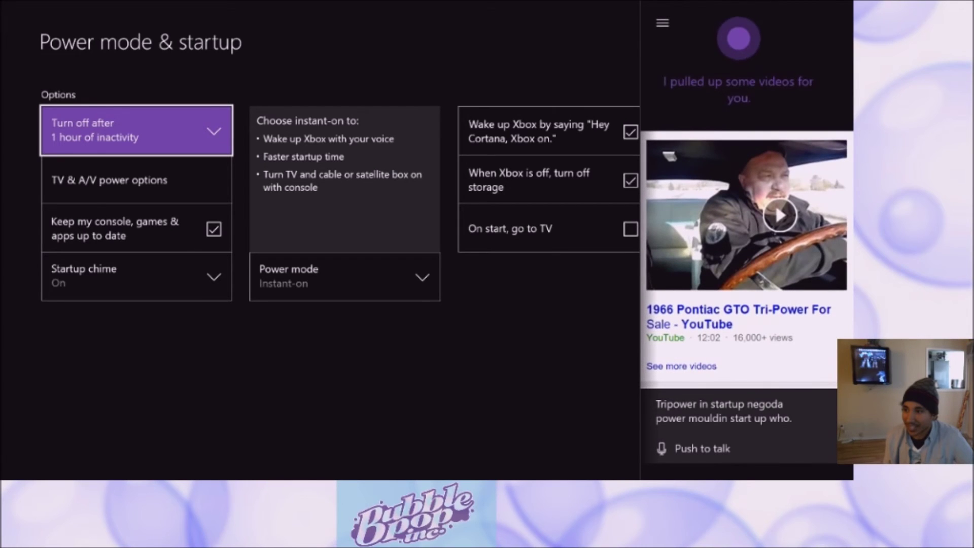
key(Escape)
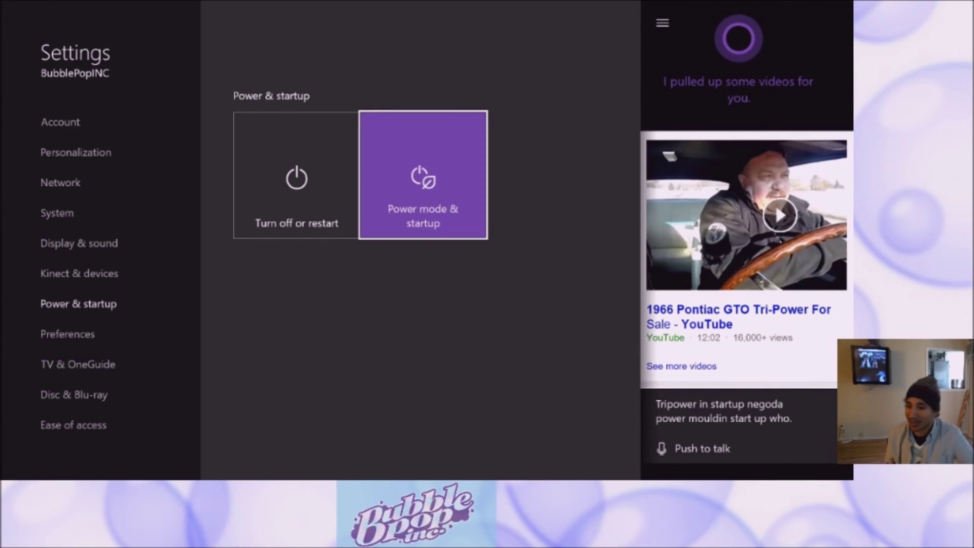
Close the Cortana pane snapped beside the Power & startup settings
key(Escape)
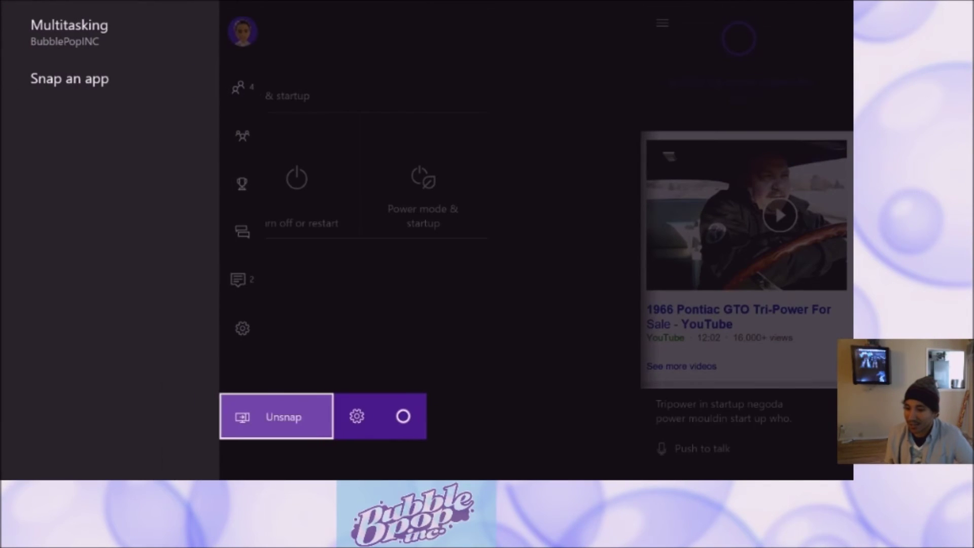
key(Right)
key(Right)
key(Return)
key(Escape)
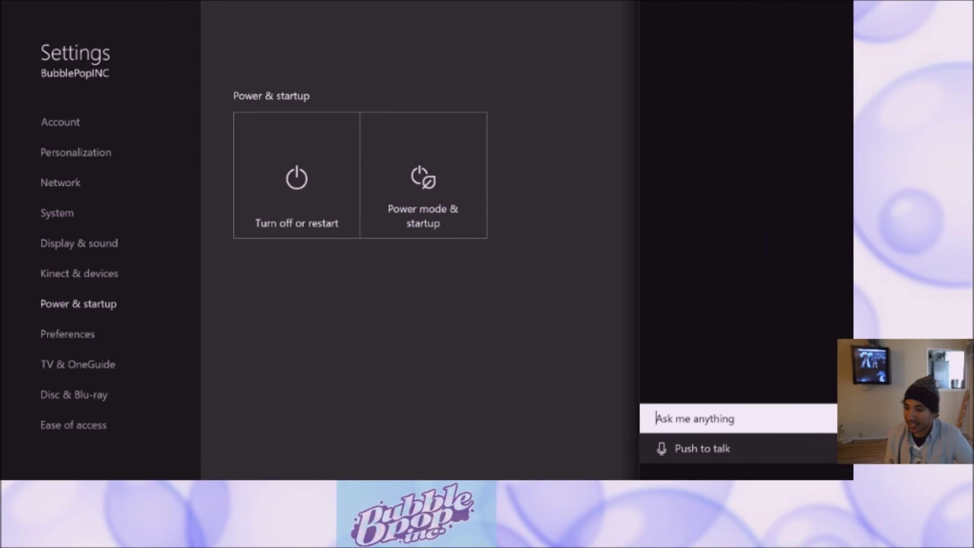
key(Escape)
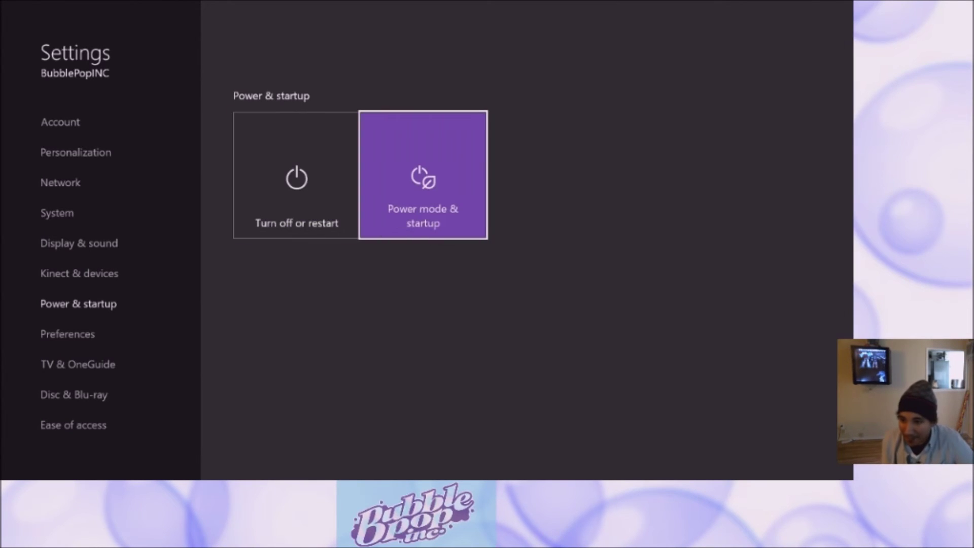
Open the Power mode & startup options from the Power & startup settings
key(Return)
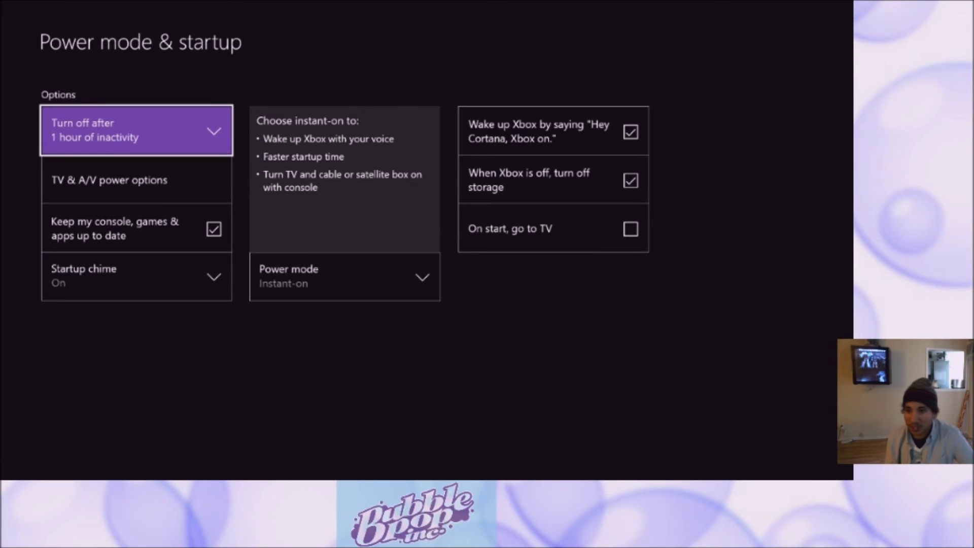
key(Escape)
key(Left)
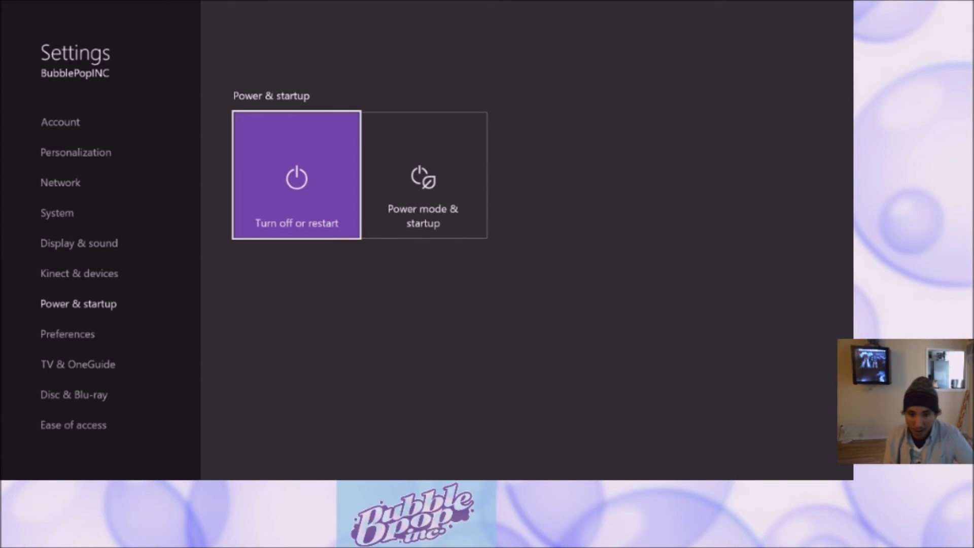
key(Left)
key(Right)
key(Right)
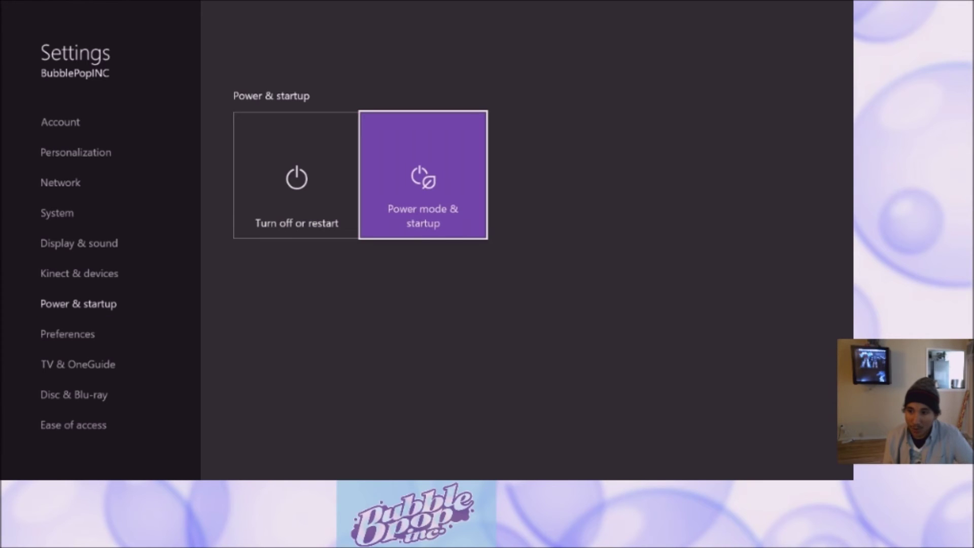
key(Return)
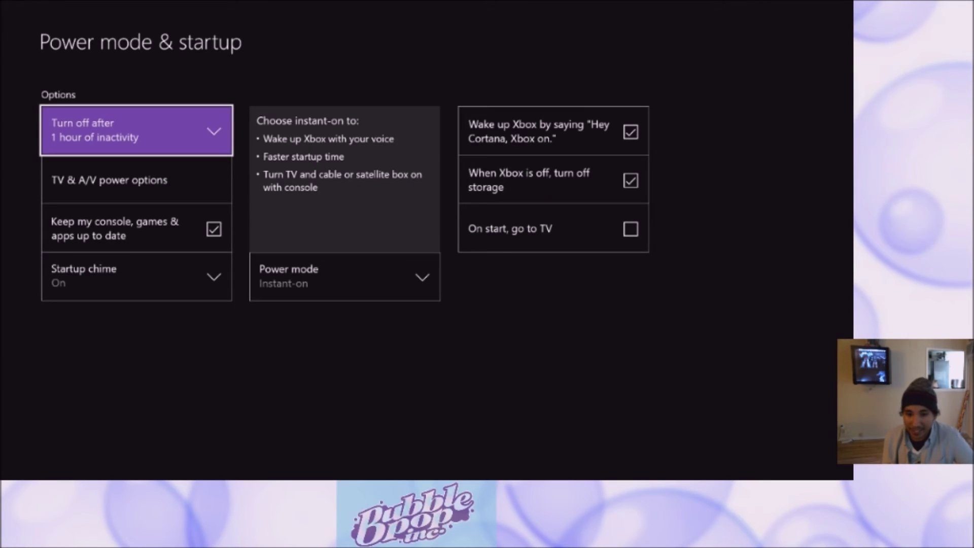
Look through the Startup chime choices On, Only with power button or voice, and Off, and keep it set to On
key(Down)
key(Down)
key(Down)
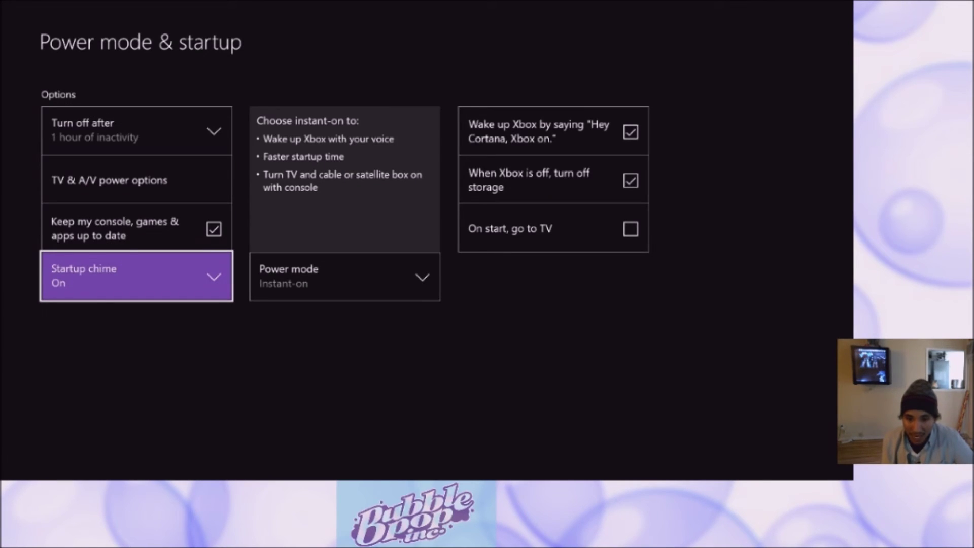
key(Return)
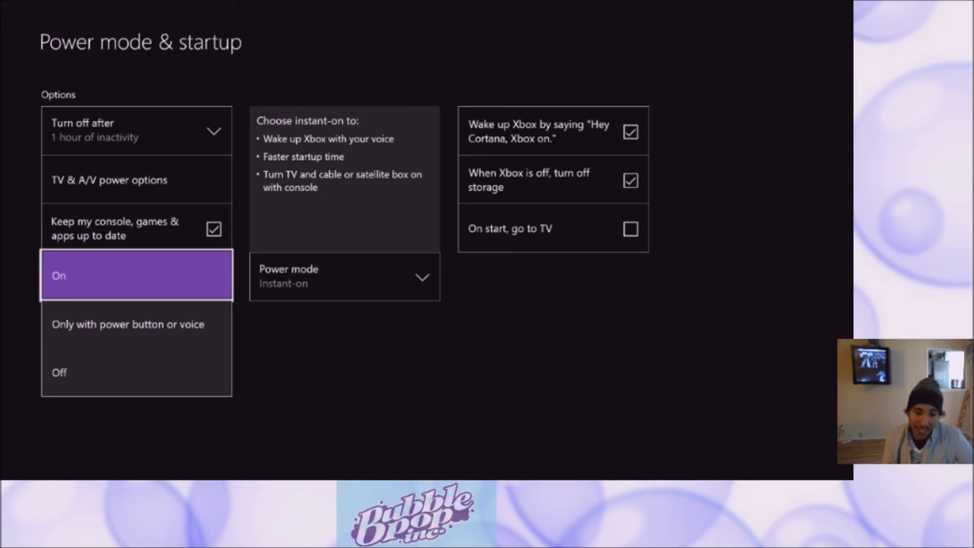
key(Down)
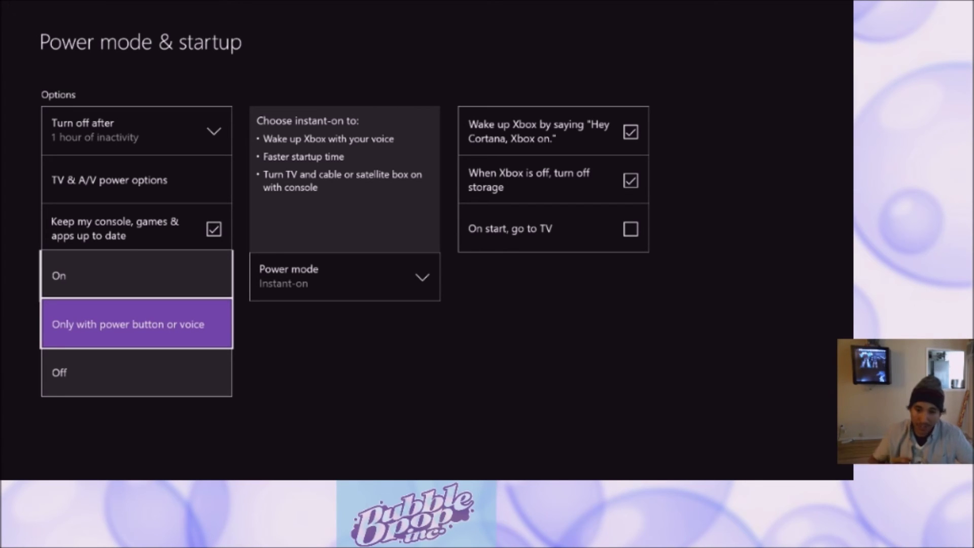
key(Down)
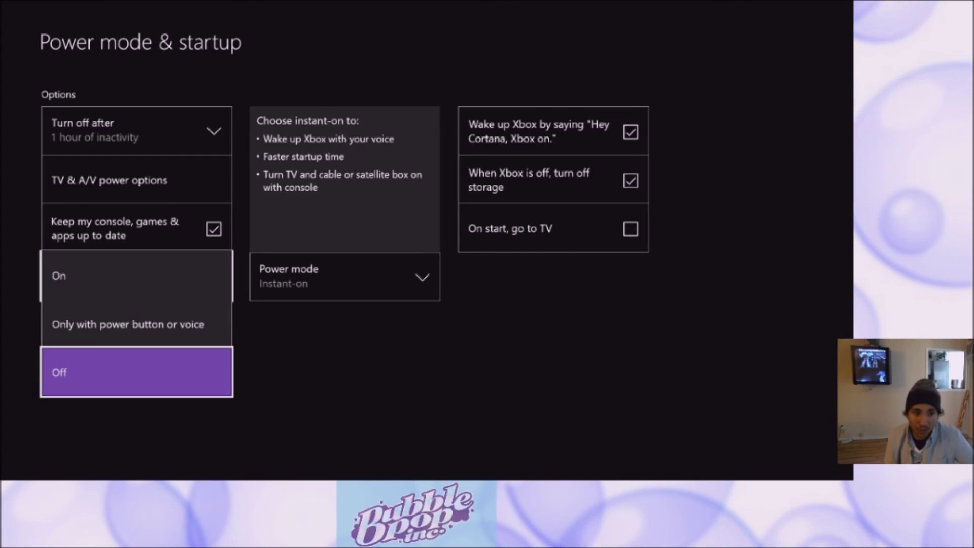
key(Up)
key(Up)
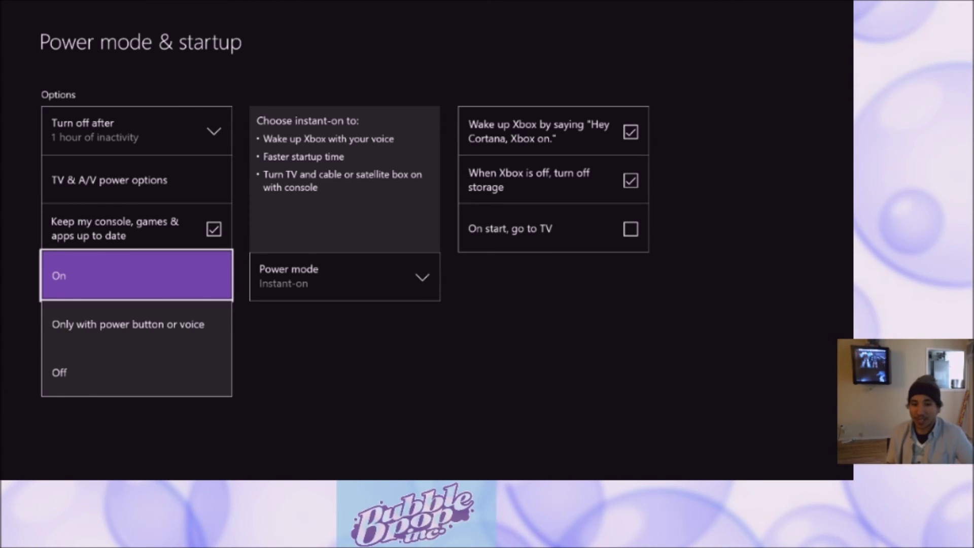
key(Return)
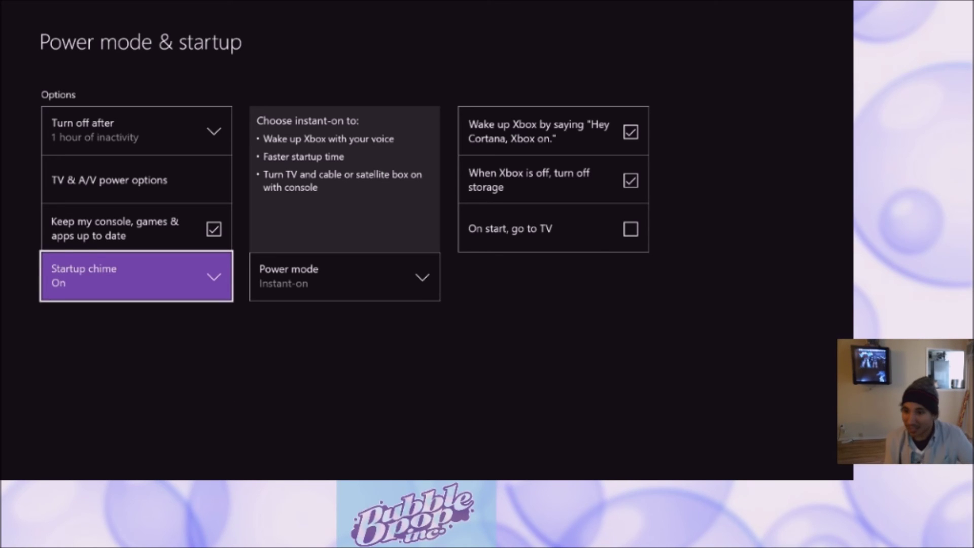
Leave the Power mode & startup options and Settings, and return to the beginning of Home
key(Escape)
key(Left)
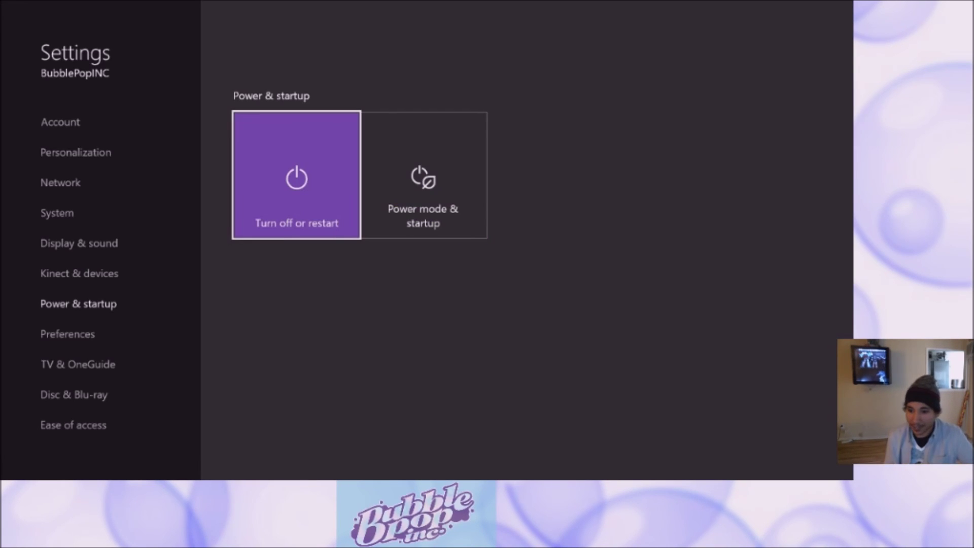
key(Escape)
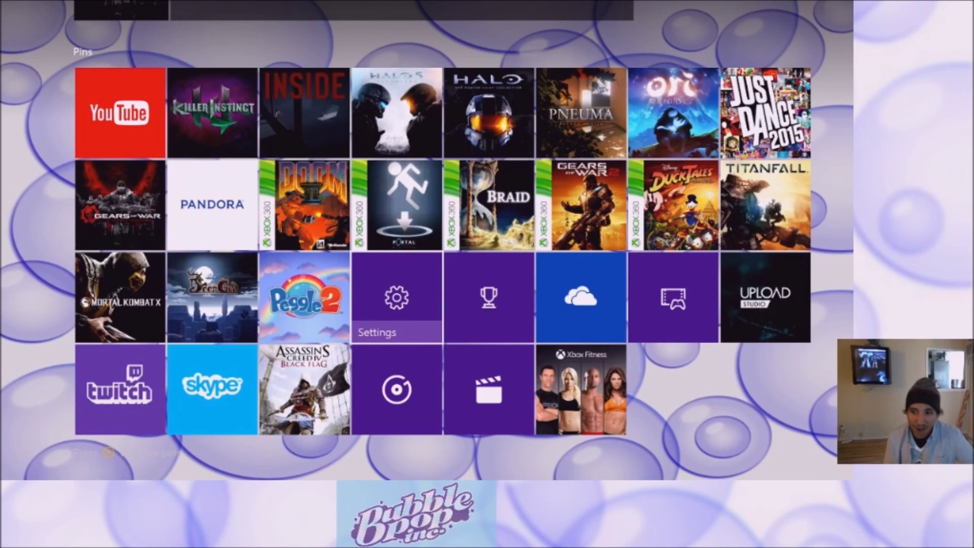
key(Return)
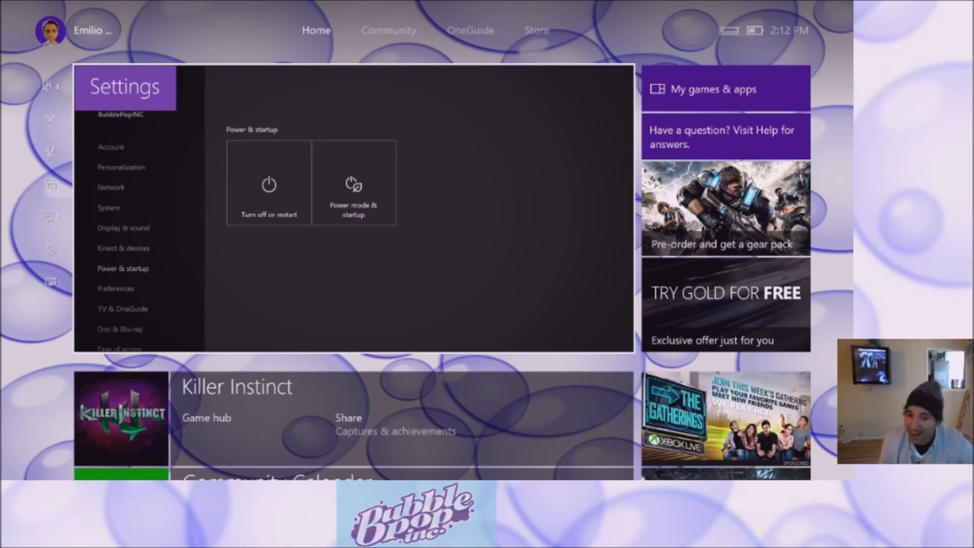
key(Down)
key(Down)
key(Down)
key(Down)
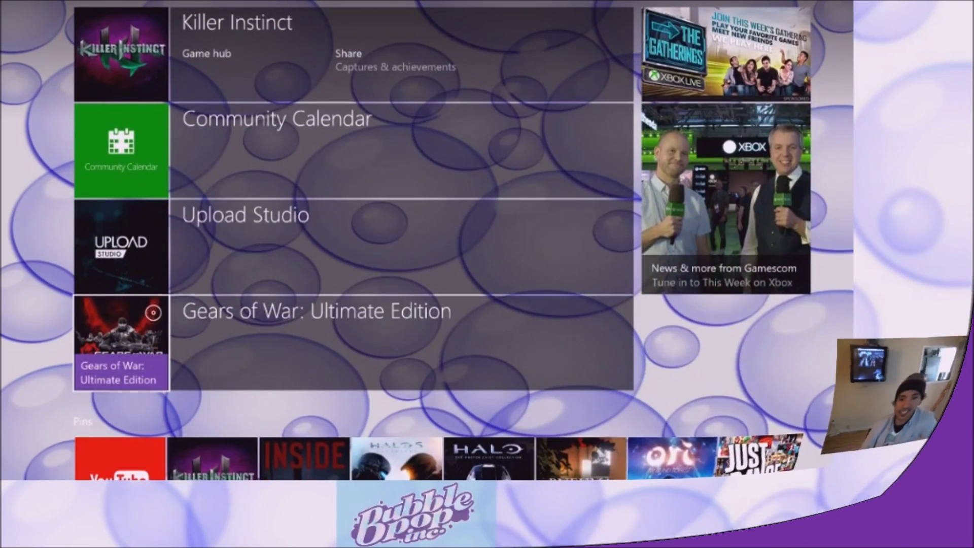